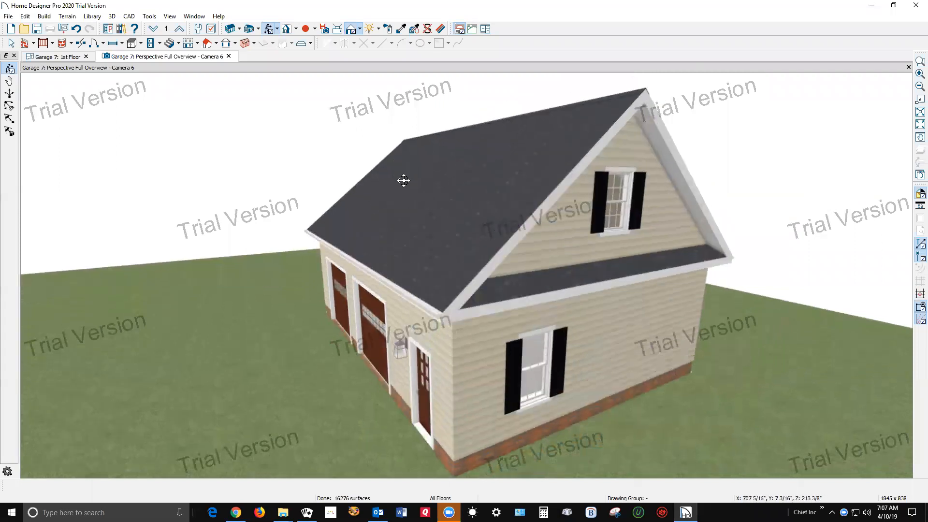
Step: Examine the garage's front and gable end from several angles in the 3D overview and check the layer display options
mouse_move(451, 259)
mouse_down()
mouse_move(451, 234)
mouse_move(454, 275)
mouse_move(456, 265)
mouse_up()
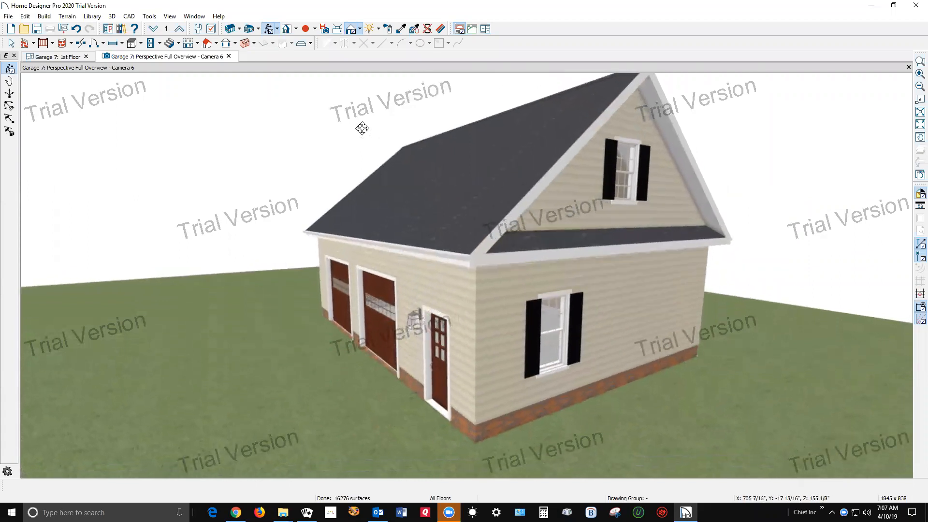
click(210, 29)
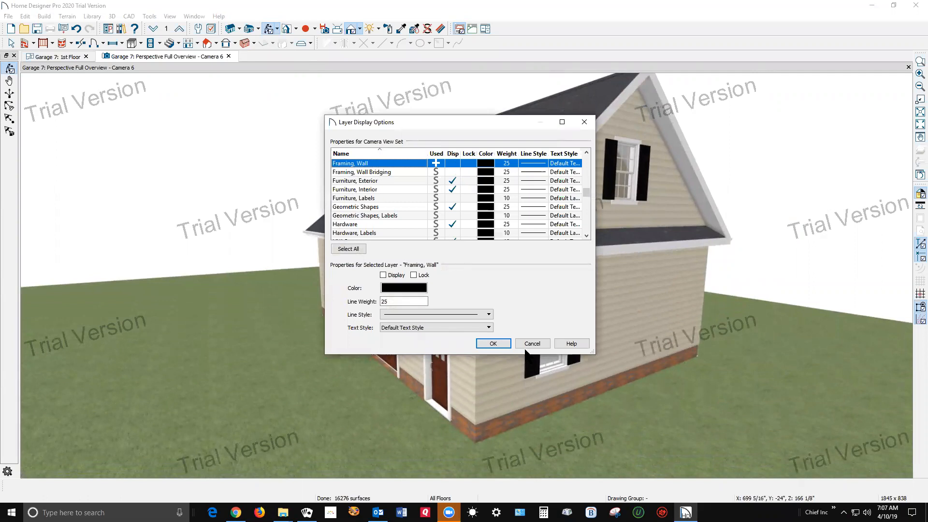
click(543, 340)
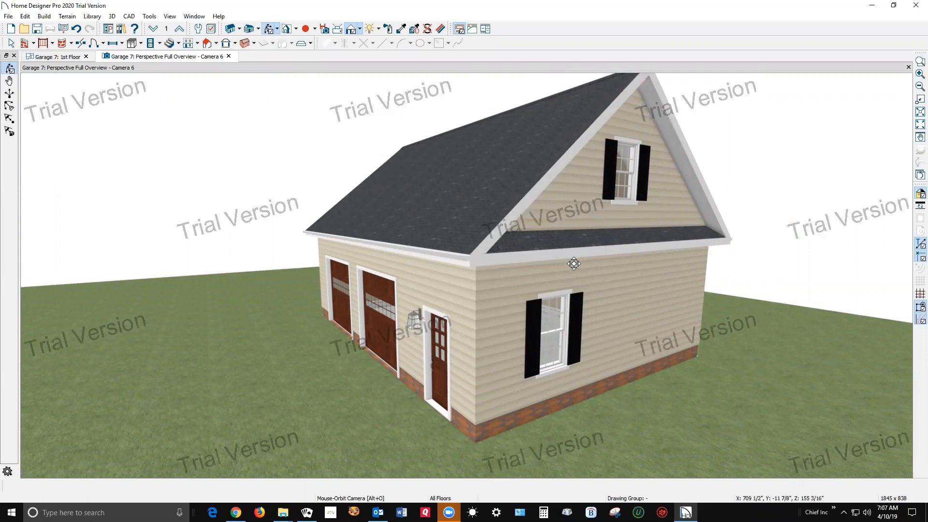
drag(551, 283, 673, 351)
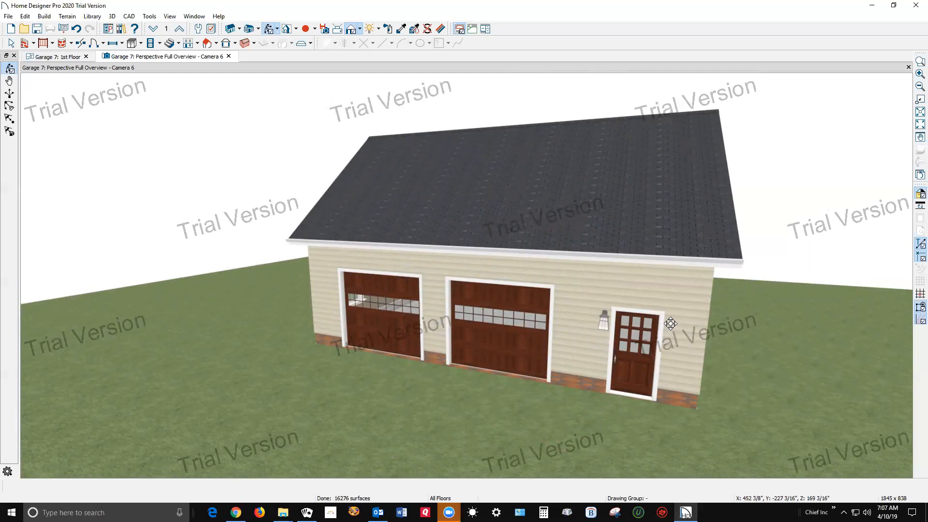
drag(651, 323, 607, 292)
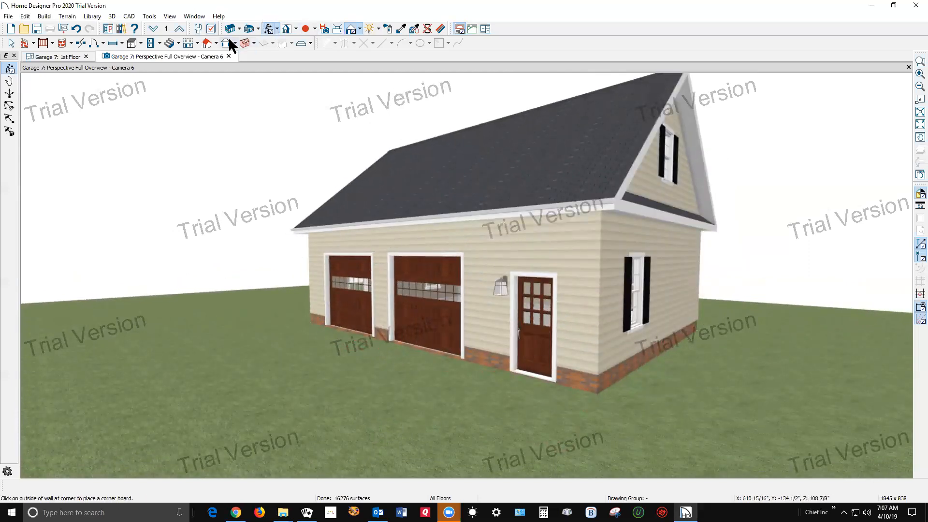
Step: Check the Build Roof settings from the first-floor plan without changing them
key(ctrl+Tab)
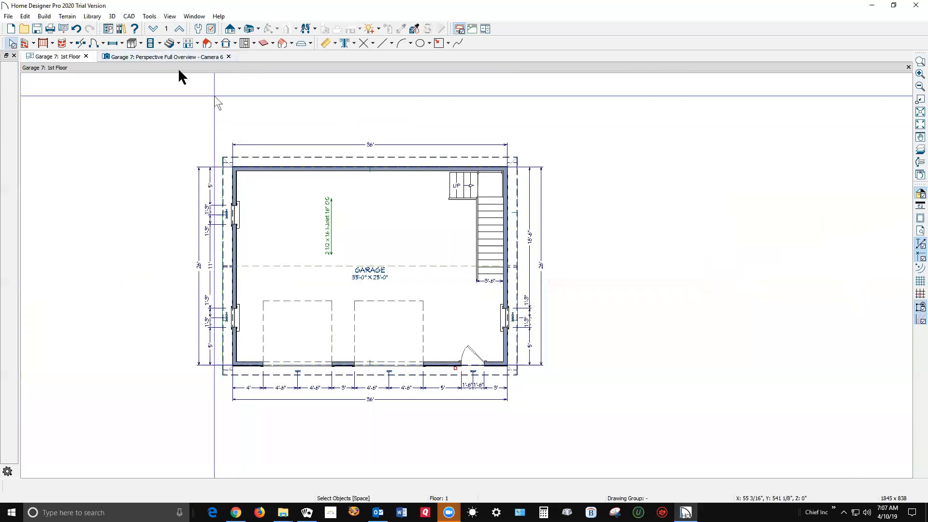
click(208, 43)
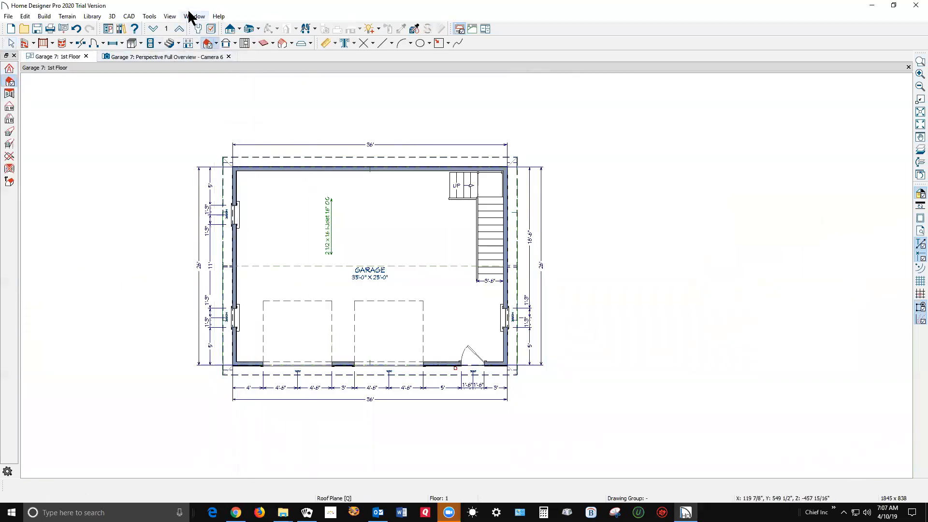
double_click(209, 43)
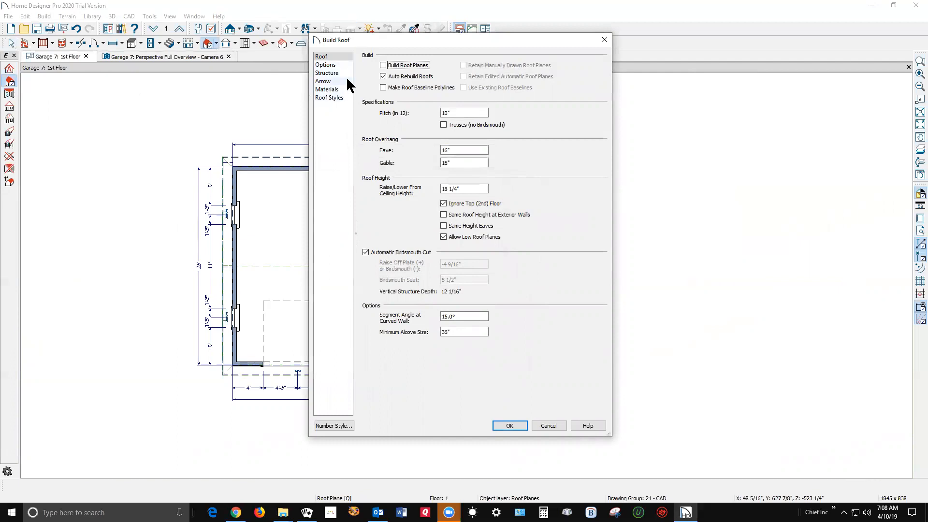
click(554, 424)
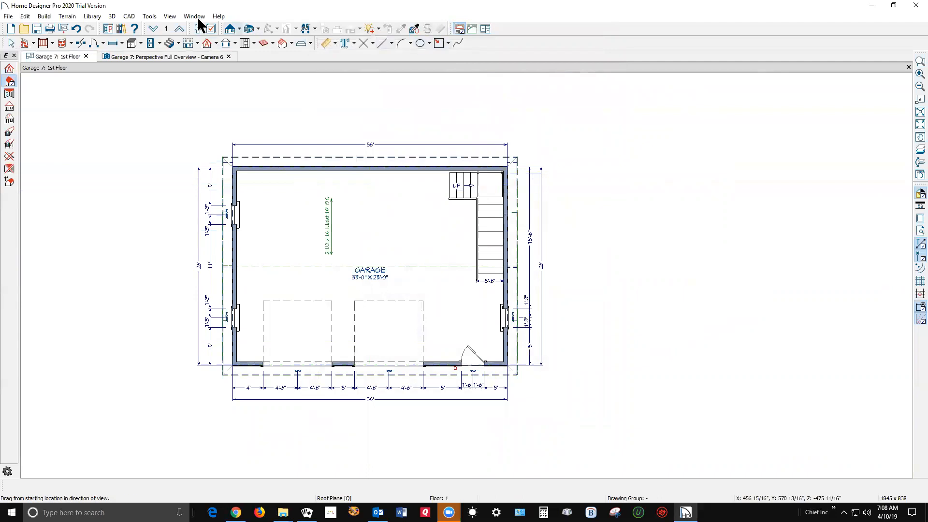
Step: Create a cross section/elevation view from outside the stair-side end wall, looking at the garage's gable end
click(231, 26)
drag(597, 249, 421, 241)
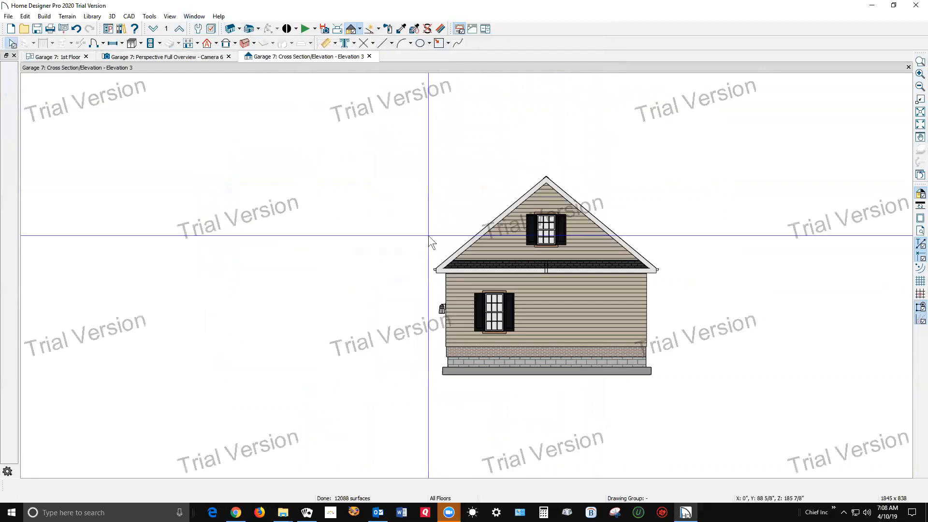
scroll(558, 364, up, 5)
scroll(546, 216, up, 3)
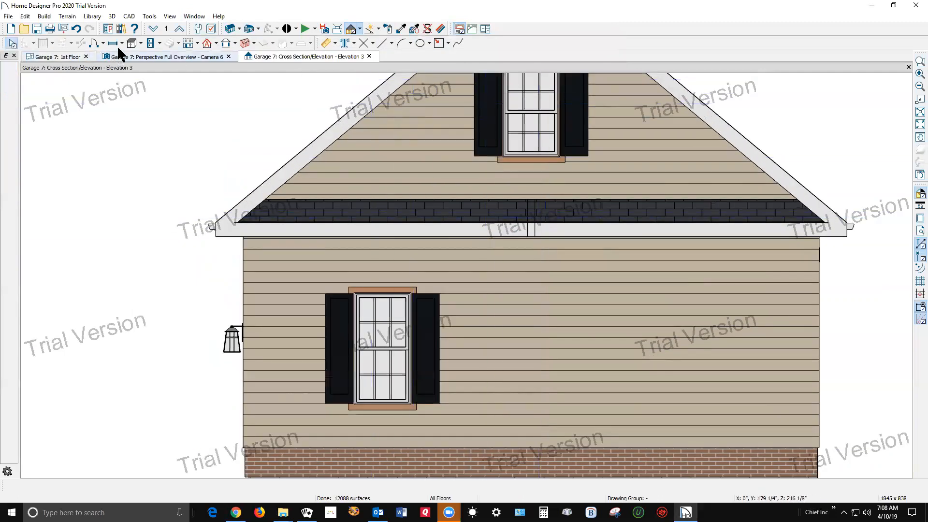
Step: Place a soffit on the gable-end wall below the eave line and stretch it to both wall corners, about 313 5/8" wide
click(141, 44)
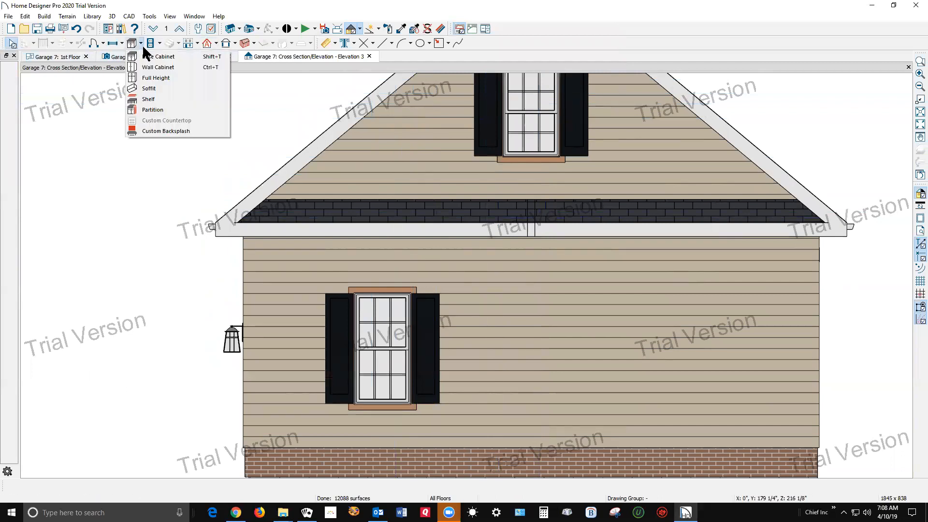
click(149, 89)
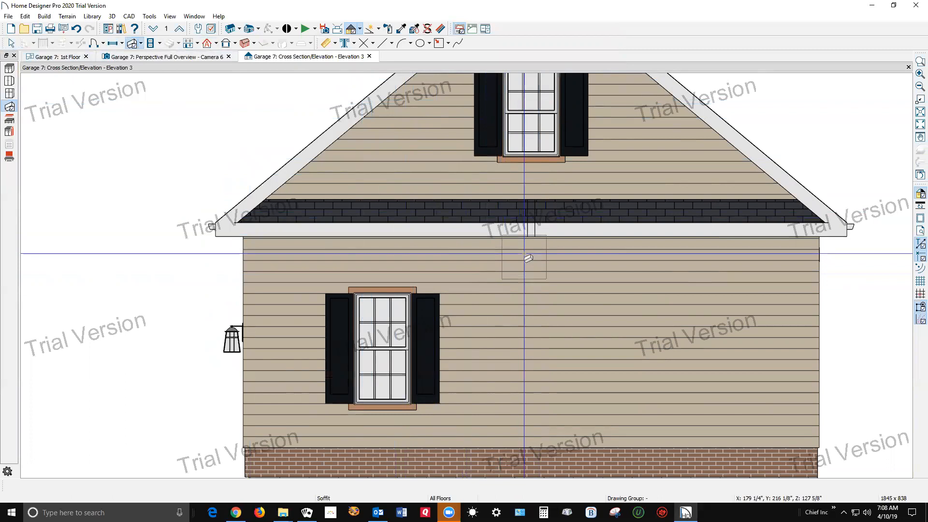
click(526, 259)
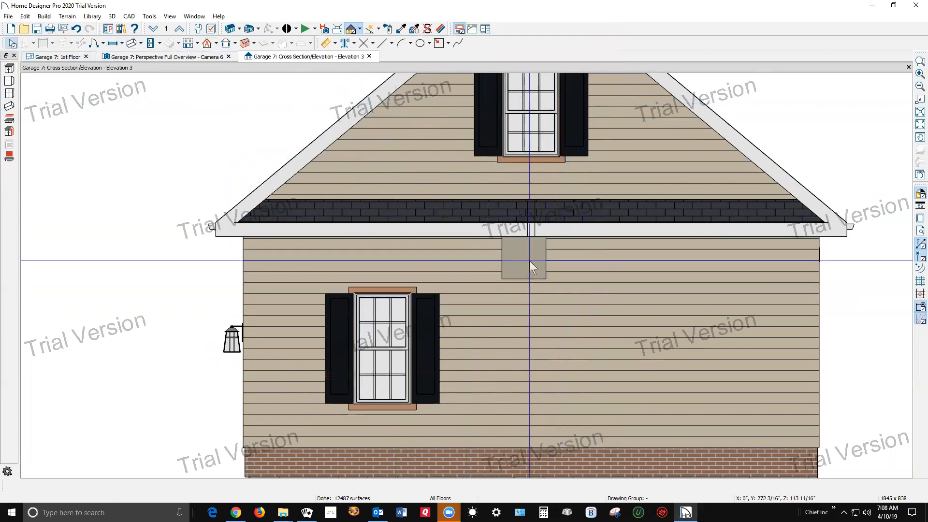
click(529, 259)
drag(501, 259, 243, 268)
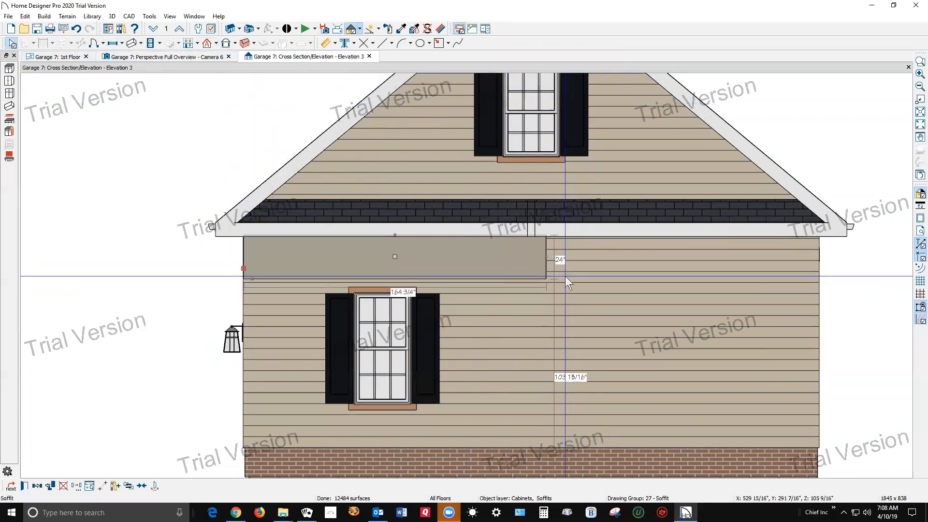
drag(547, 259, 819, 271)
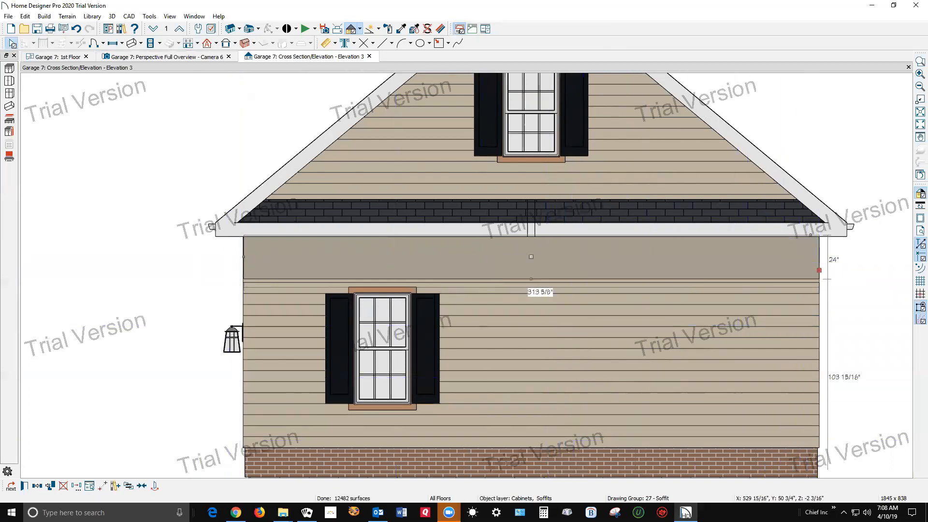
Step: Set the soffit's depth to 3/4" and its height to 5 1/2" so it forms a thin trim board
click(23, 484)
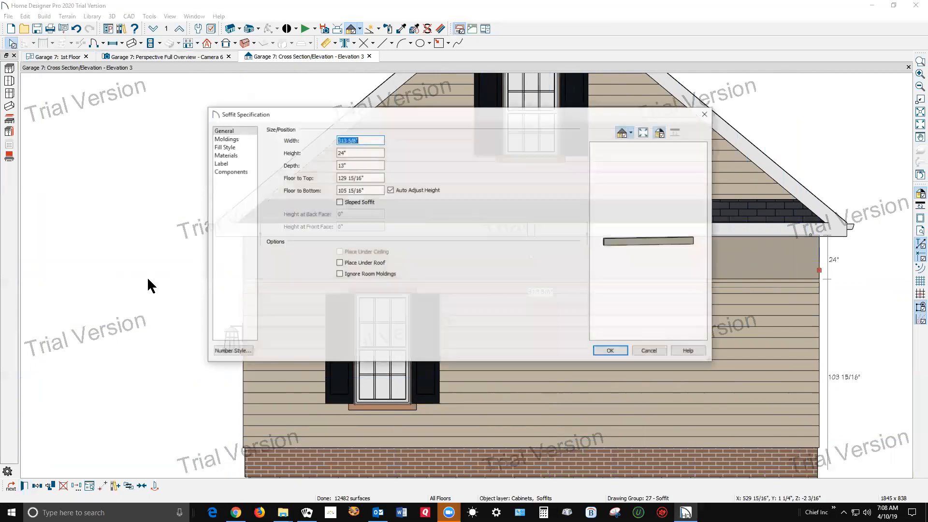
text(3/)
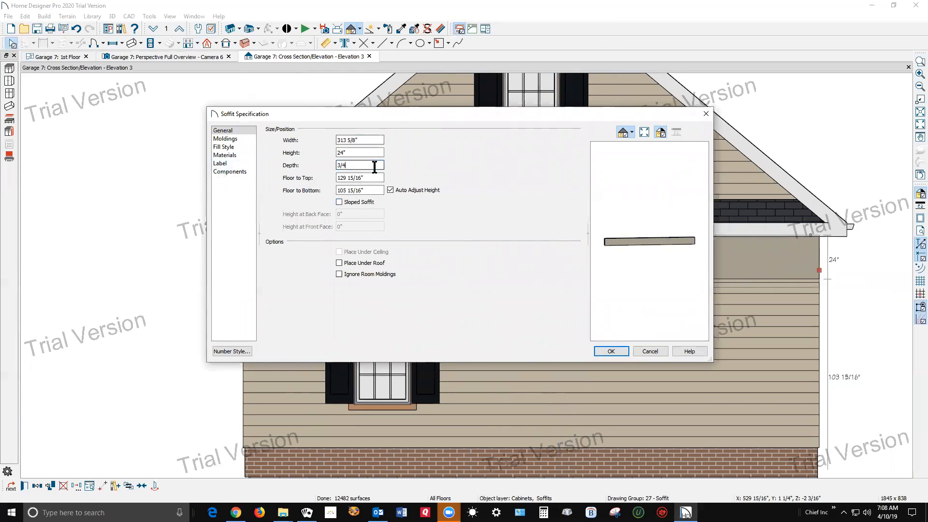
text(4)
click(364, 154)
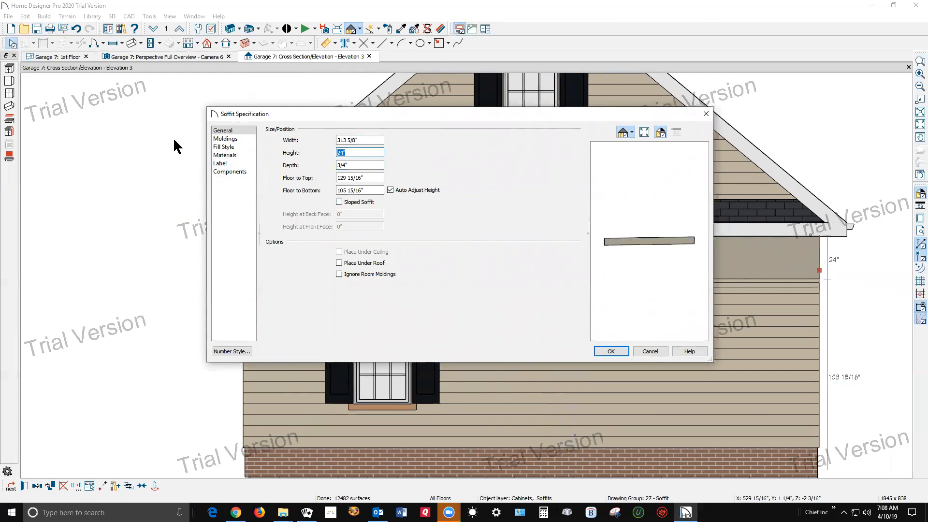
text(5.5)
key(Tab)
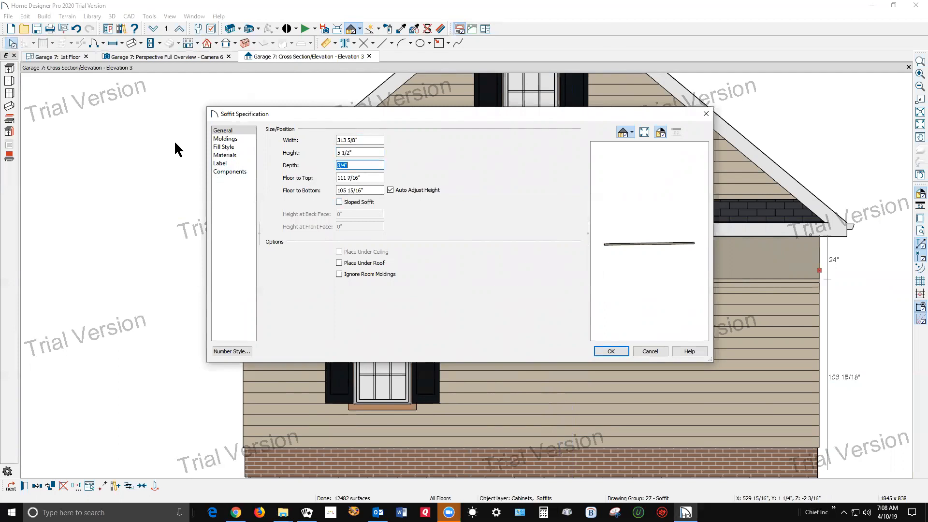
click(620, 350)
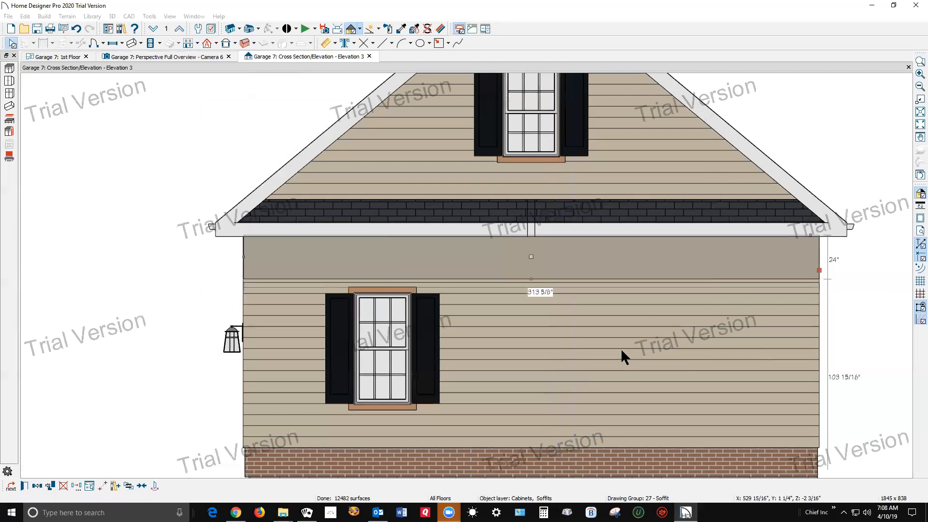
Step: Move the soffit board up the gable-end wall so it sits directly beneath the white fascia
scroll(540, 282, up, 1)
scroll(540, 283, up, 1)
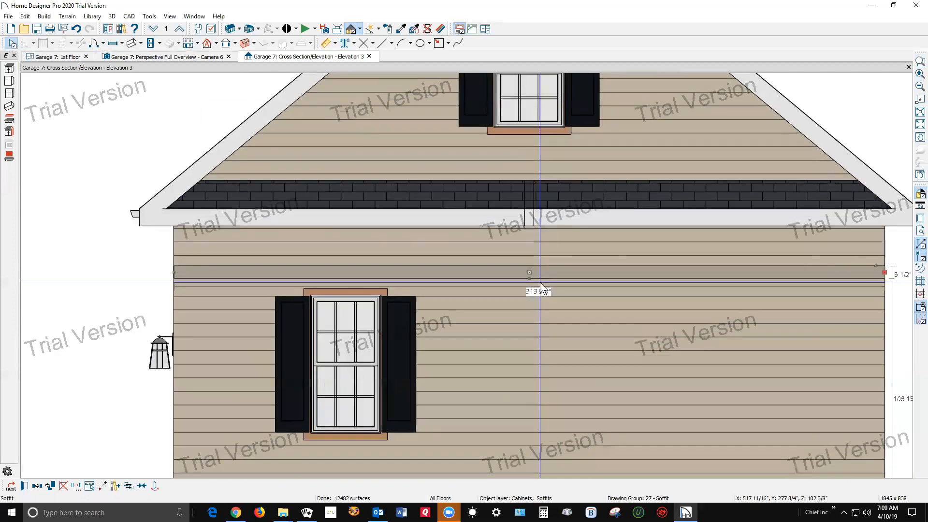
drag(530, 272, 529, 224)
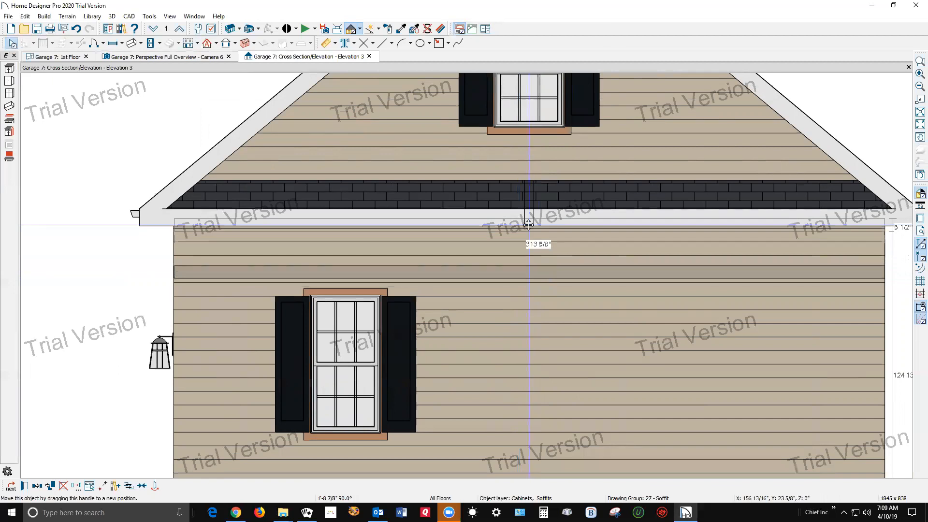
scroll(531, 260, up, 2)
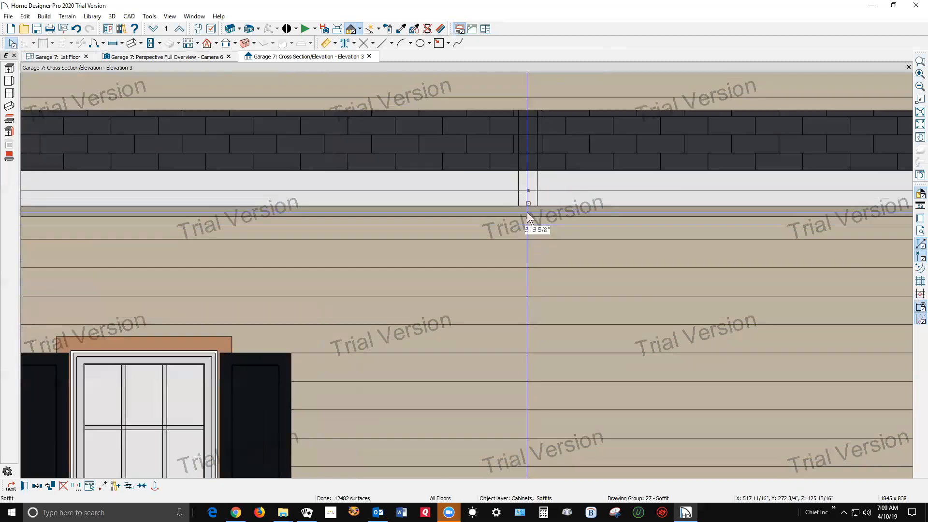
scroll(528, 214, up, 1)
drag(530, 193, 533, 229)
scroll(416, 242, down, 3)
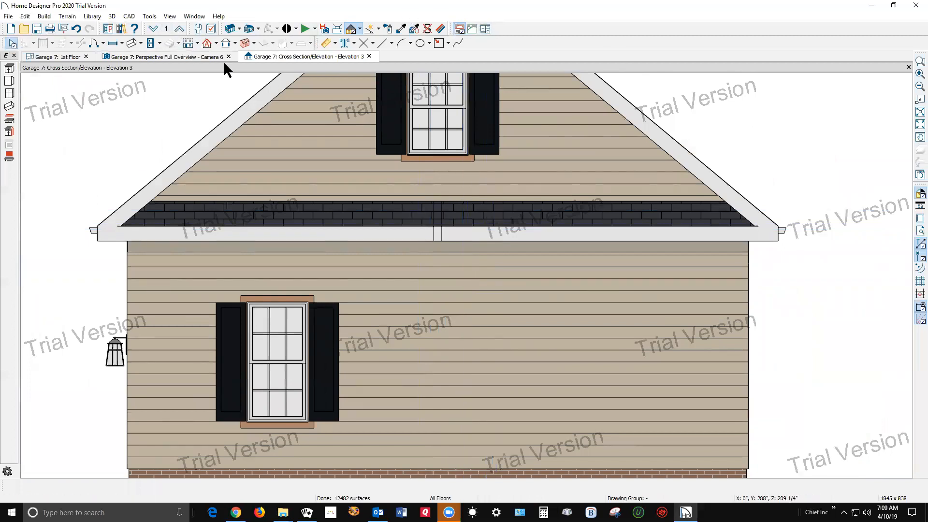
Step: Sample the fascia's Color - White material and apply it to the soffit board
click(401, 29)
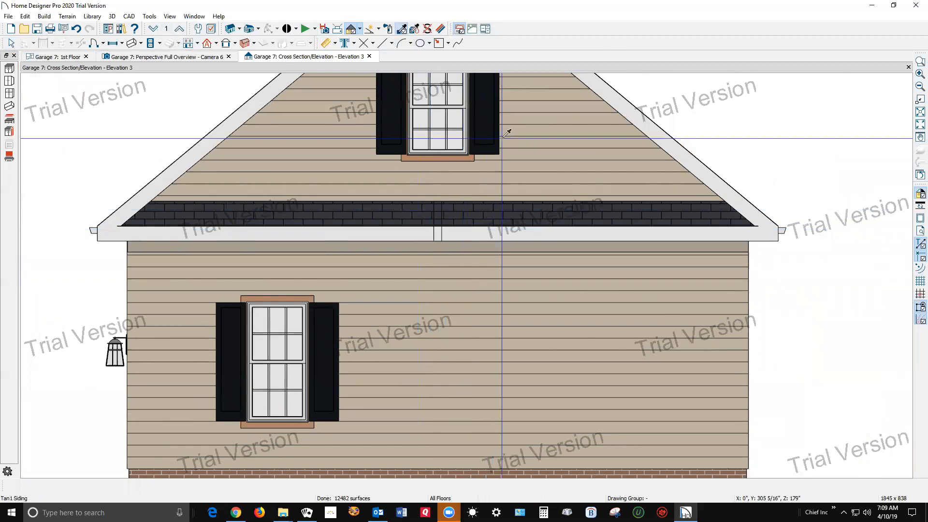
click(600, 227)
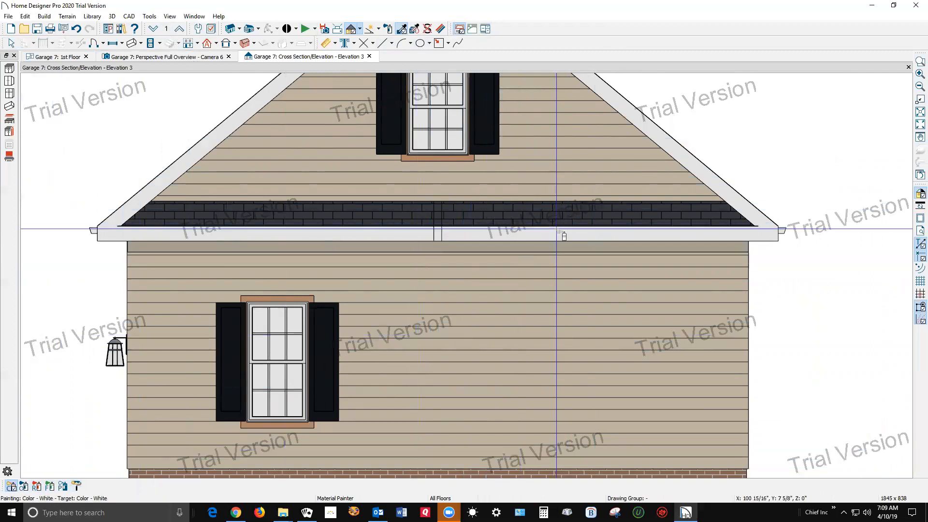
click(584, 248)
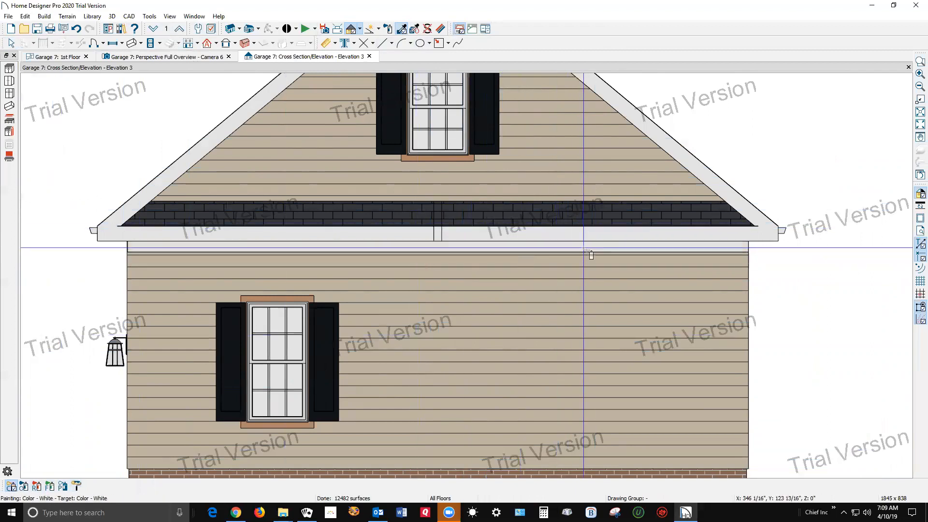
Step: In the first-floor plan, copy the soffit board from the stair-side end wall onto the outside of the opposite end wall
key(ctrl+Tab)
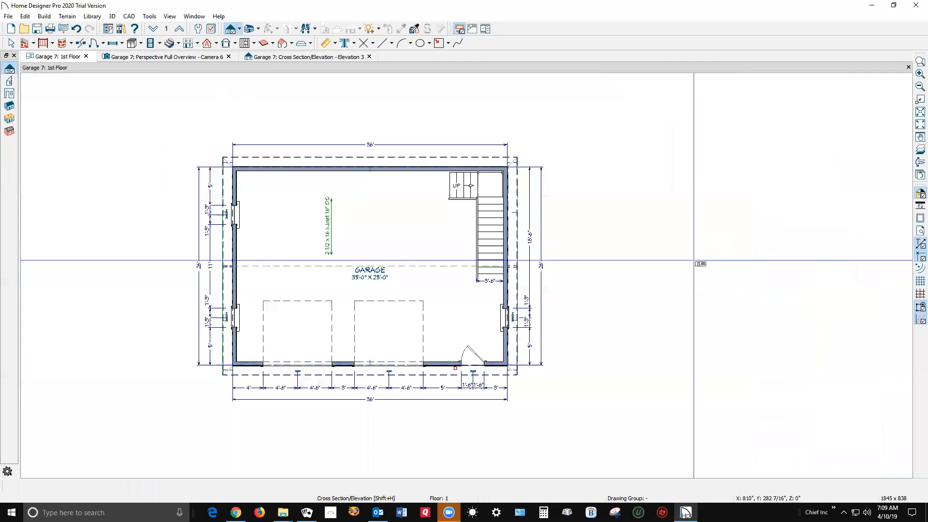
scroll(505, 299, up, 2)
key(space)
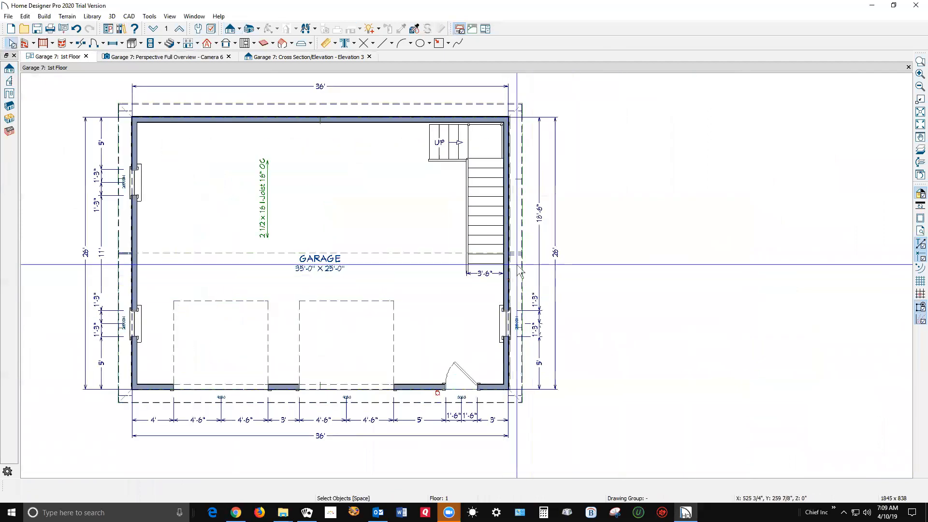
right_click(510, 290)
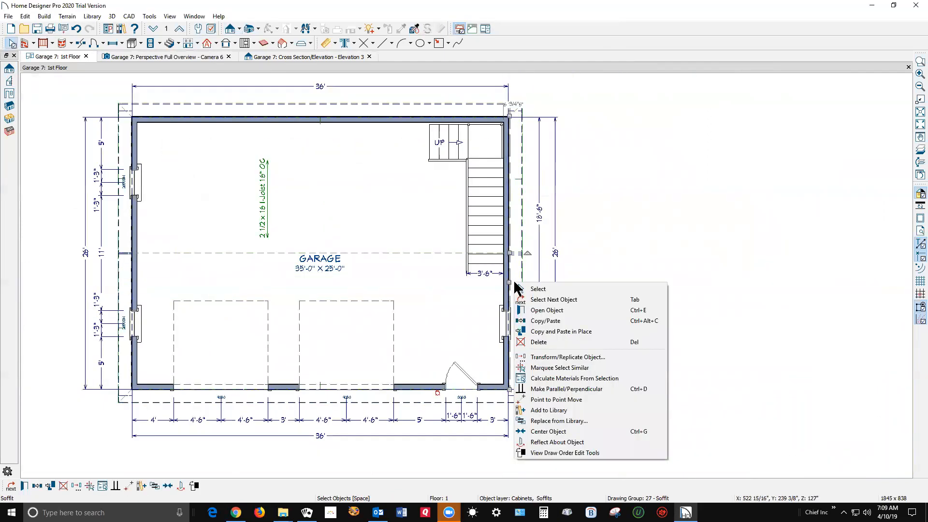
click(536, 322)
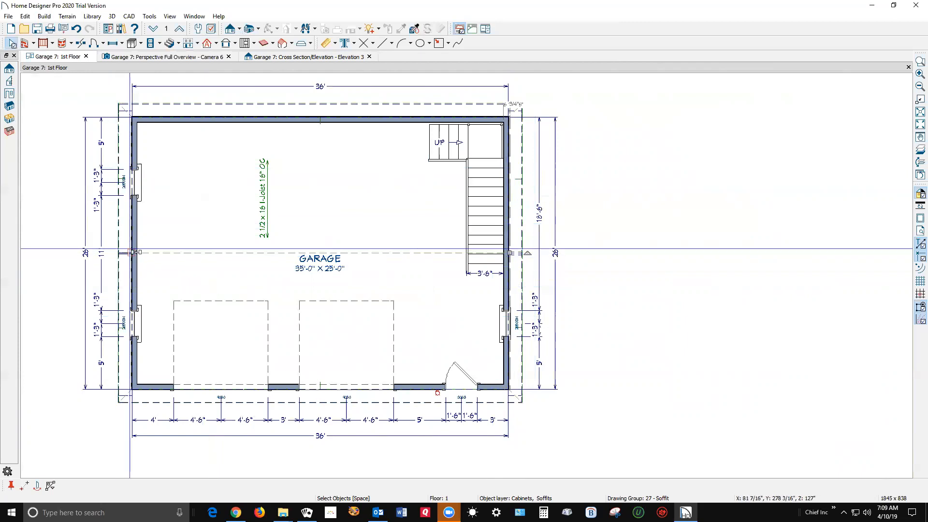
click(130, 252)
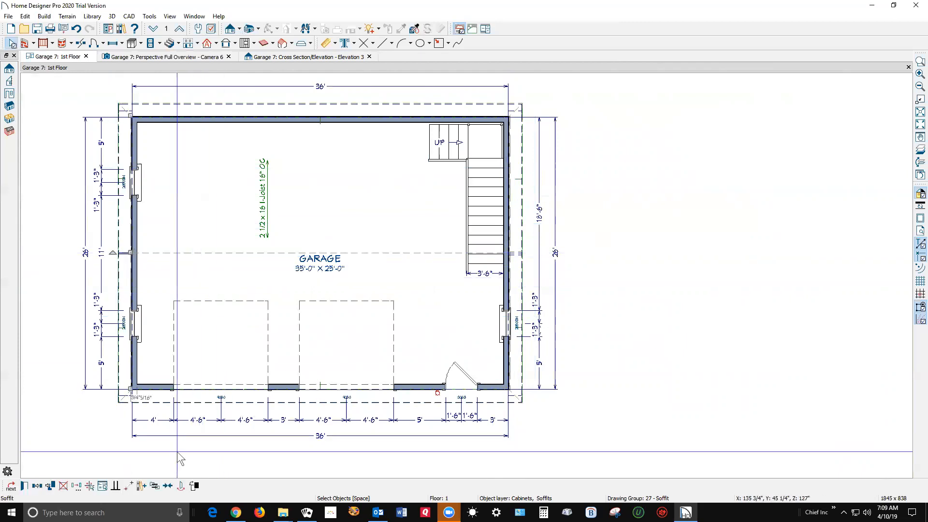
Step: Copy the soffit board again onto the outside of the rear wall, centred on its length
click(37, 487)
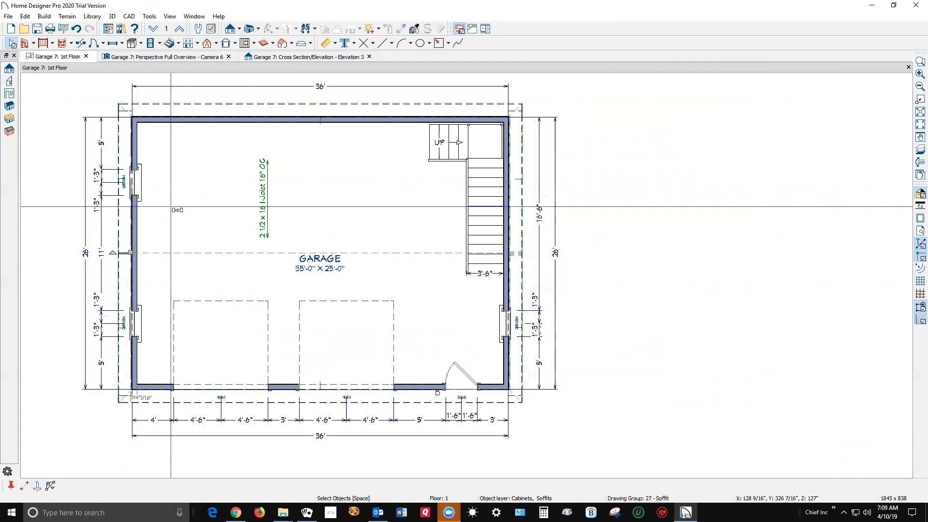
click(322, 116)
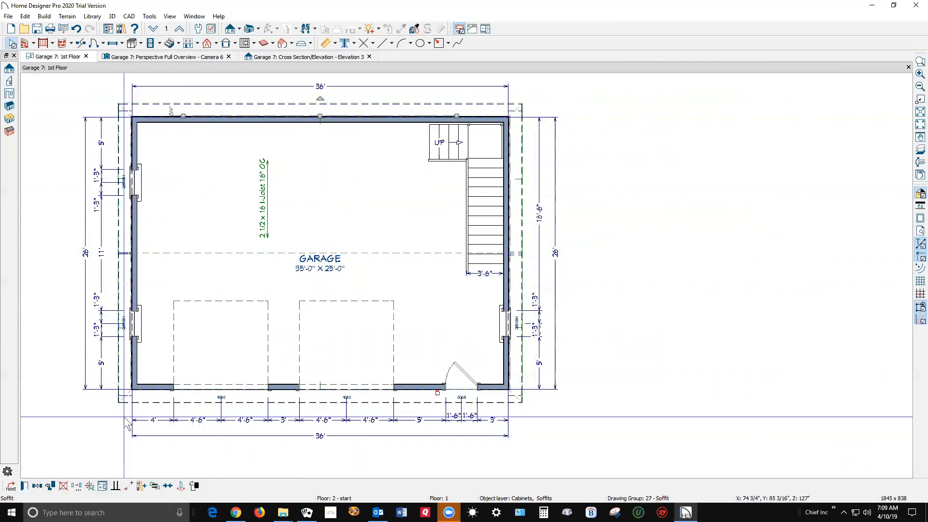
Step: Copy the soffit board from the rear wall onto the outside of the front wall with the garage doors
click(38, 486)
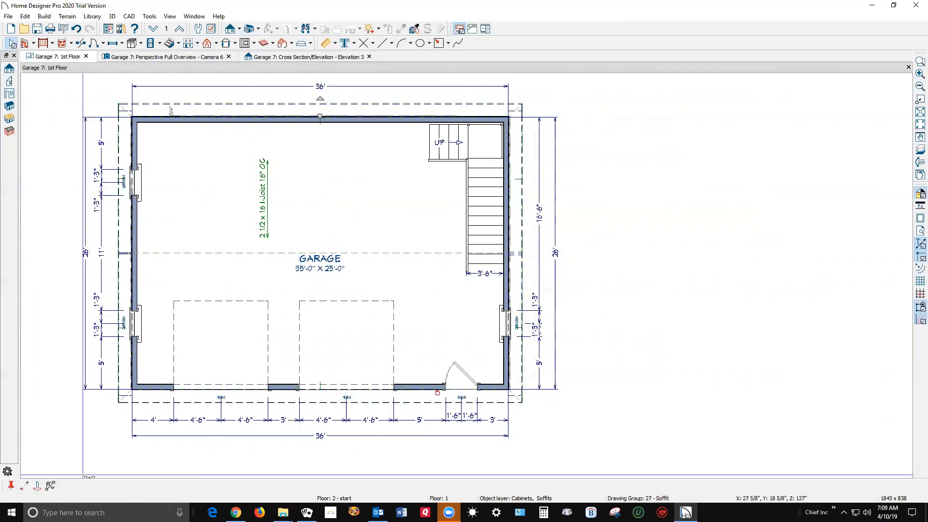
click(303, 390)
key(Escape)
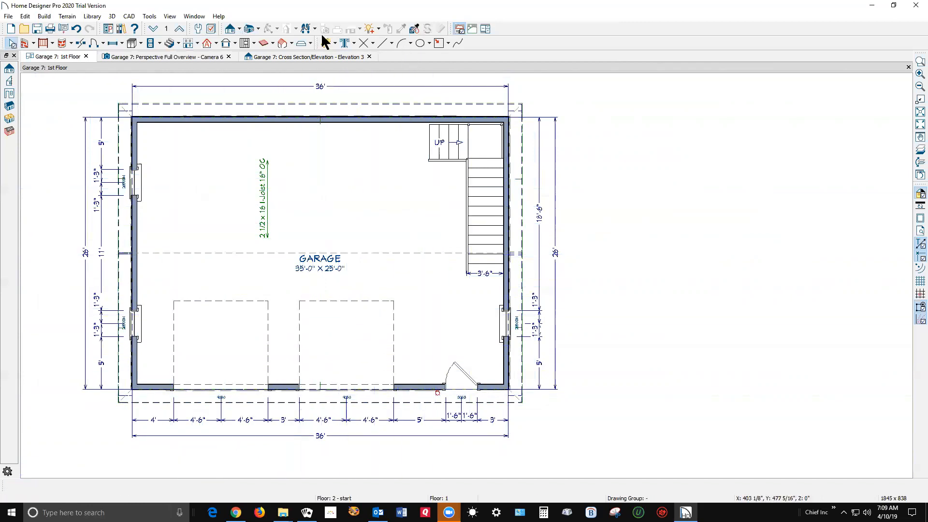
Step: Create a full perspective overview of the garage showing the front wall with the two garage doors
click(3, 93)
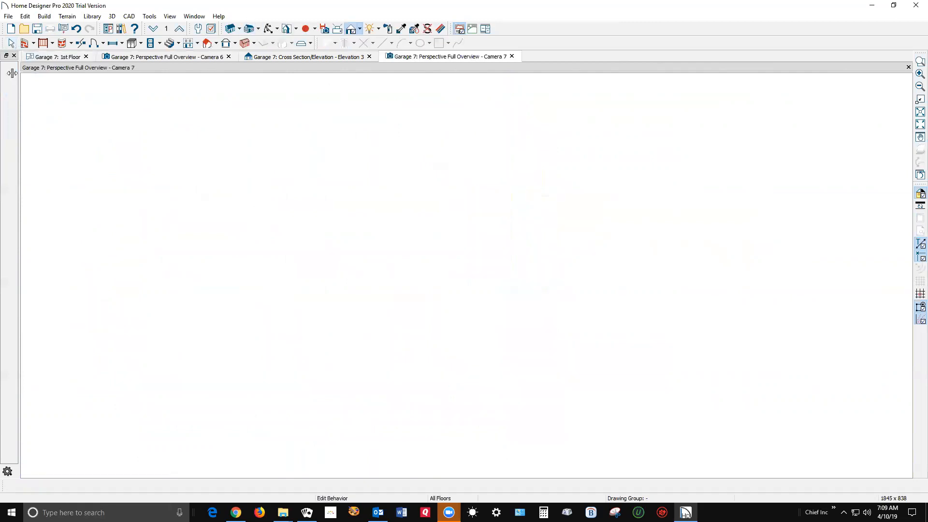
scroll(469, 256, up, 6)
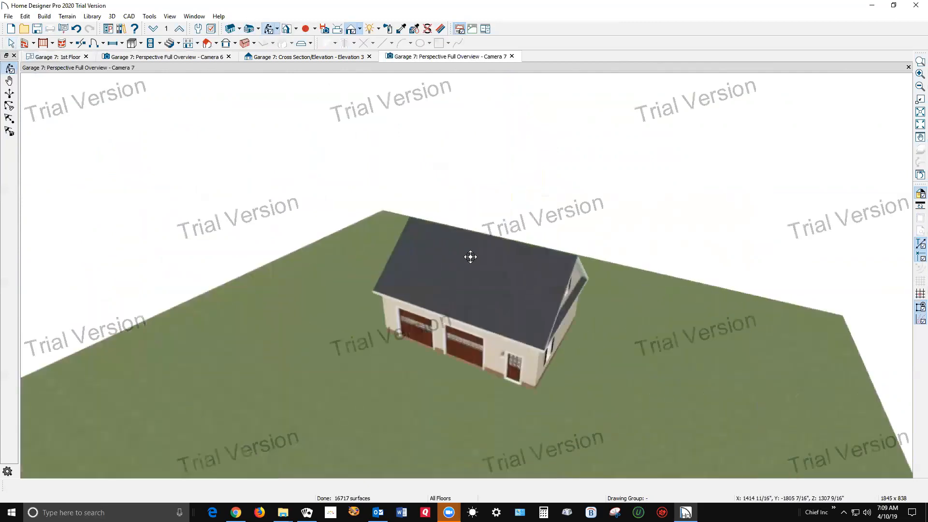
scroll(475, 318, up, 6)
scroll(481, 361, down, 6)
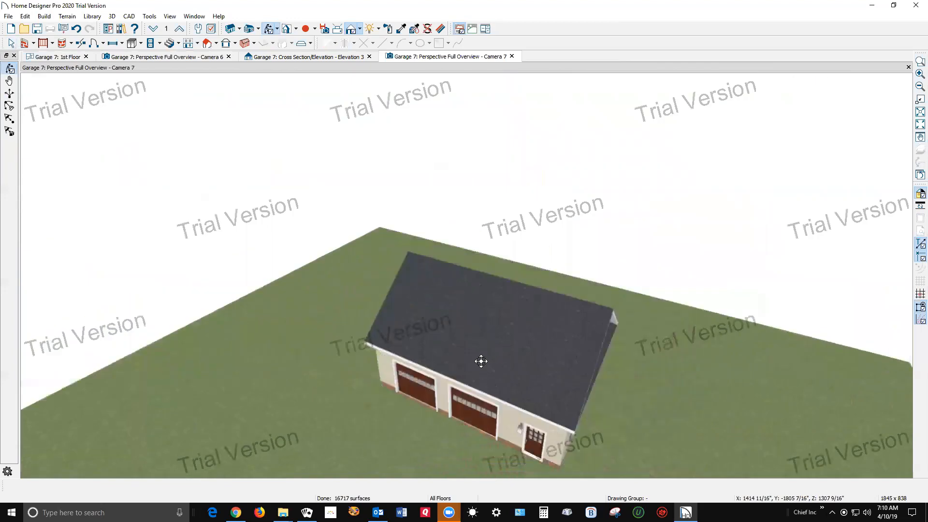
drag(481, 361, 529, 296)
scroll(531, 318, up, 5)
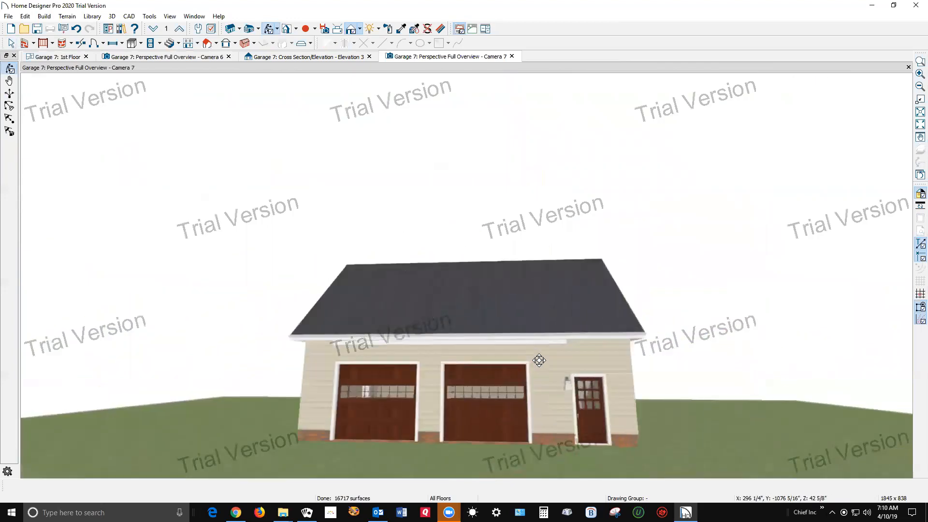
Step: Extend both ends of the front wall's soffit board to the wall corners, making it about 433 inches long
key(space)
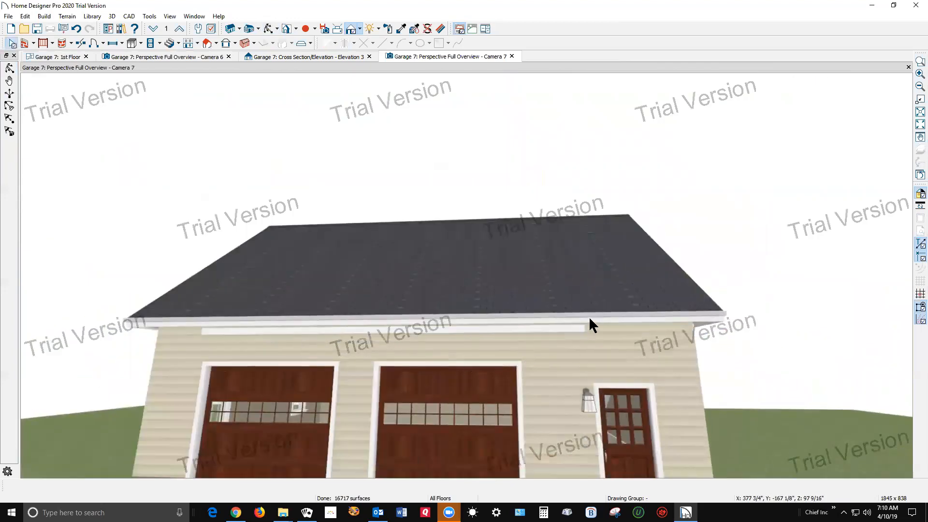
click(582, 328)
drag(585, 327, 704, 407)
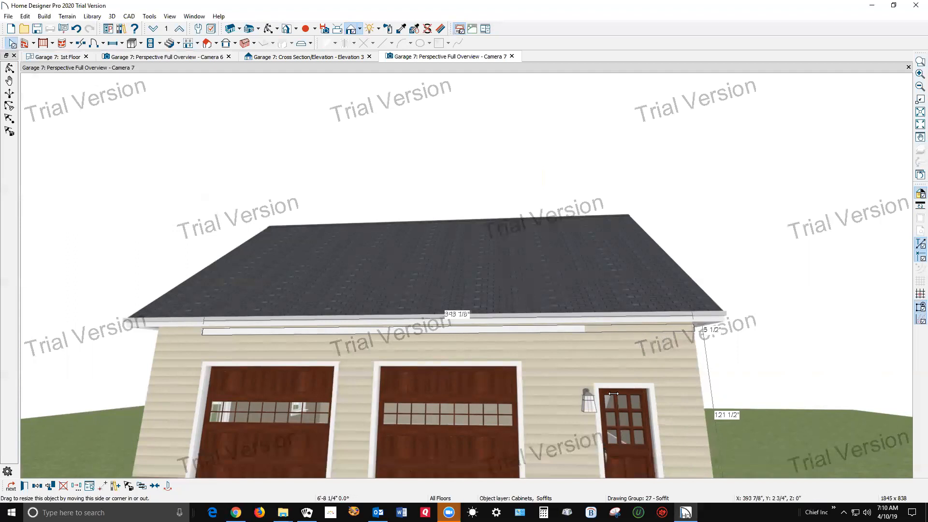
drag(612, 393, 613, 394)
drag(203, 334, 154, 352)
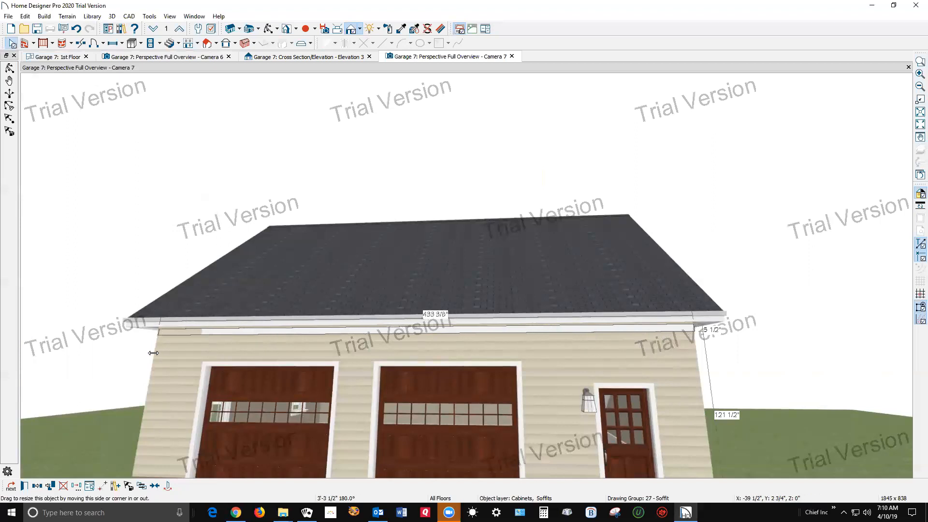
drag(158, 347, 158, 348)
key(Escape)
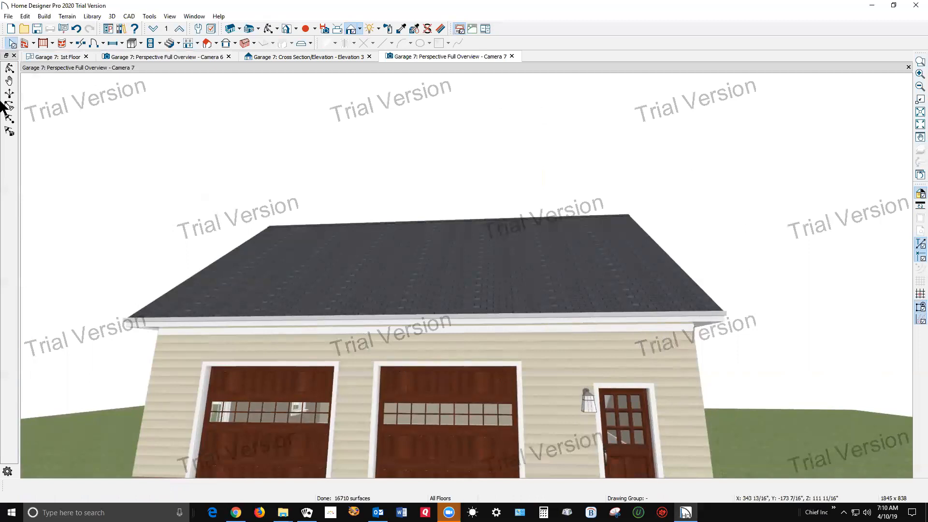
Step: On the rear wall, stretch the soffit board toward the stair-side corner to about 368 inches long
click(10, 69)
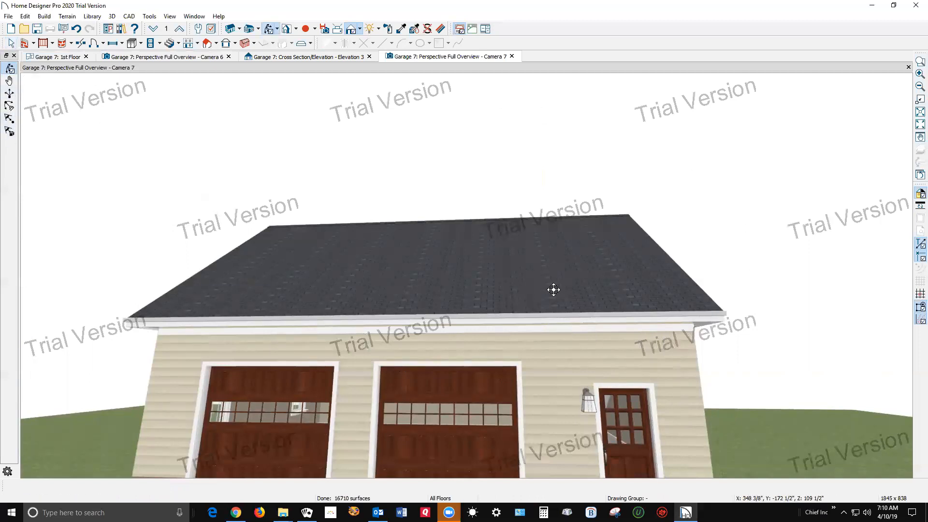
drag(610, 296, 302, 275)
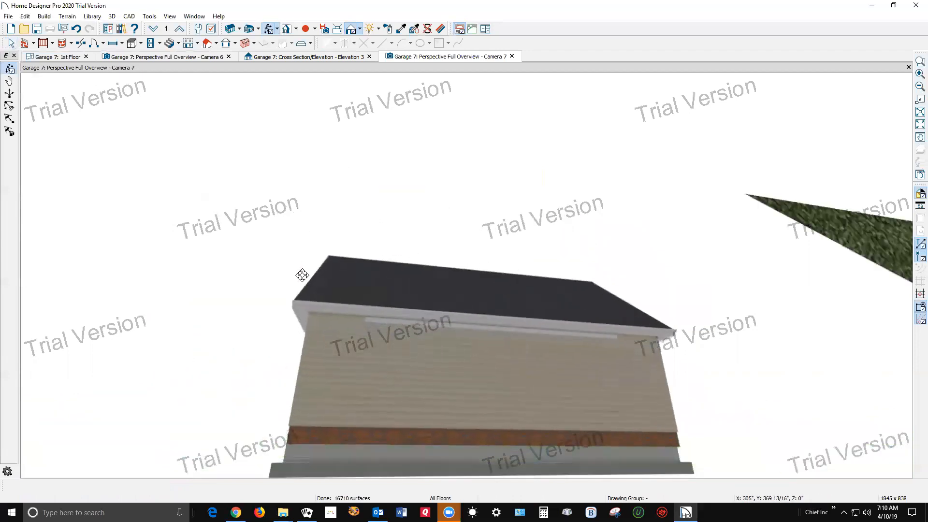
scroll(490, 328, up, 3)
key(space)
click(347, 318)
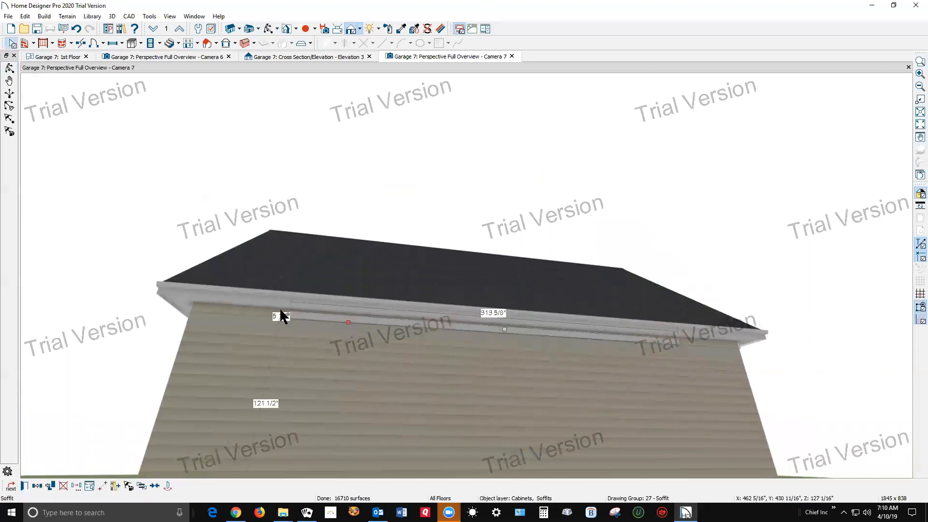
drag(292, 319, 207, 326)
drag(193, 325, 191, 332)
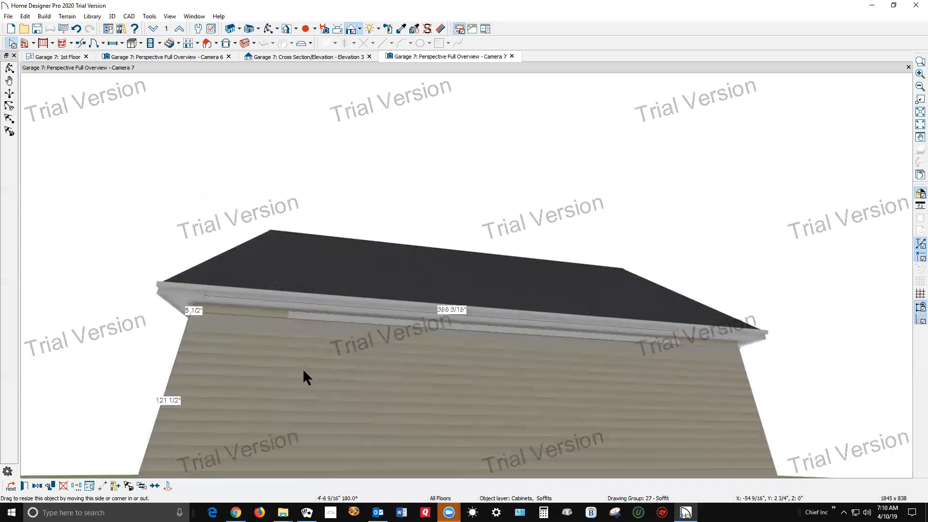
key(Escape)
Step: Fine-tune the stair-side end of the rear soffit board to meet the wall corner, about 374 inches long overall
scroll(237, 336, up, 4)
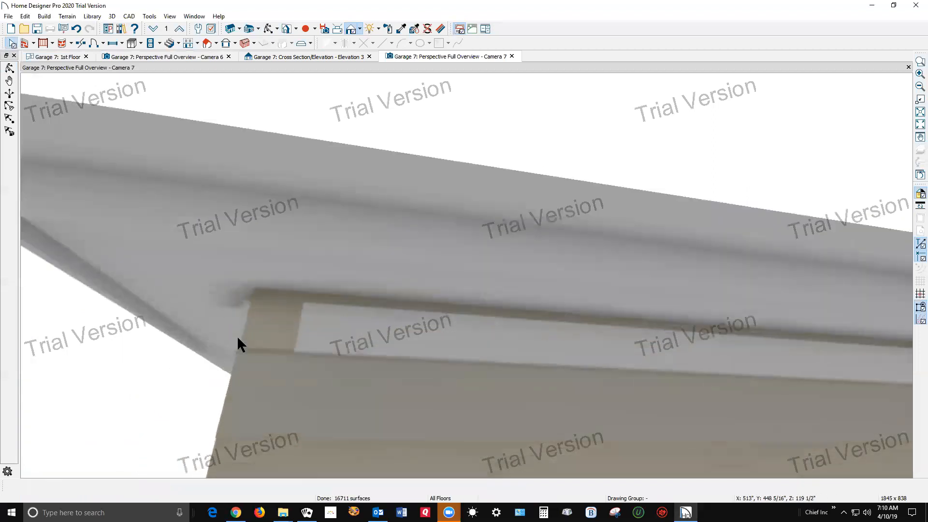
scroll(292, 375, down, 2)
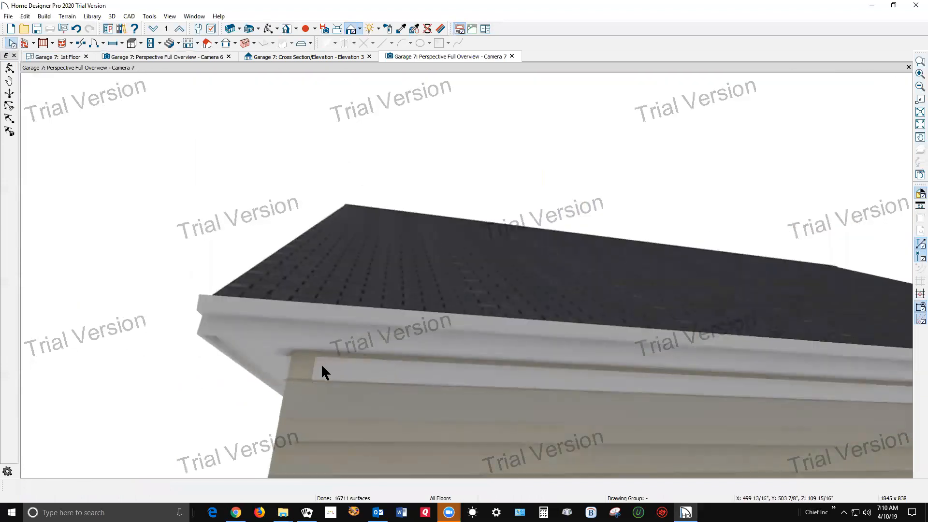
click(317, 365)
drag(287, 370, 291, 376)
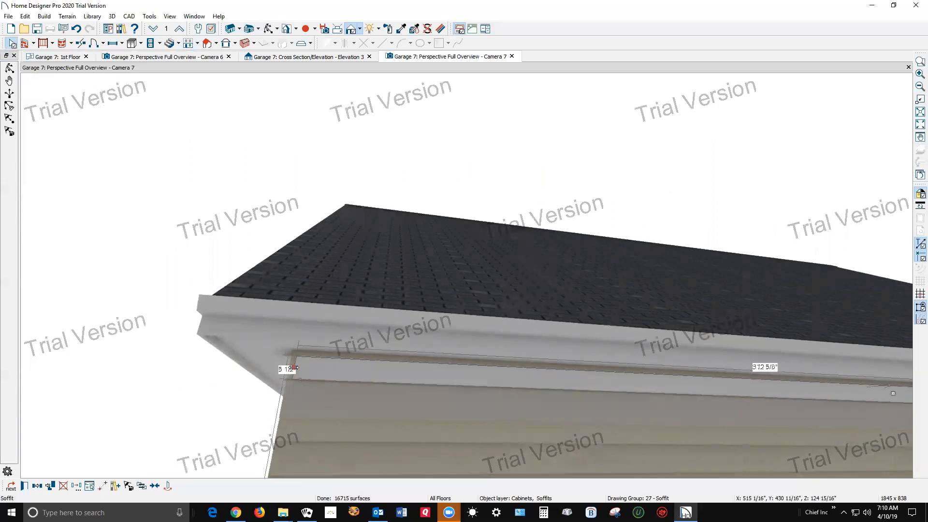
drag(294, 369, 288, 369)
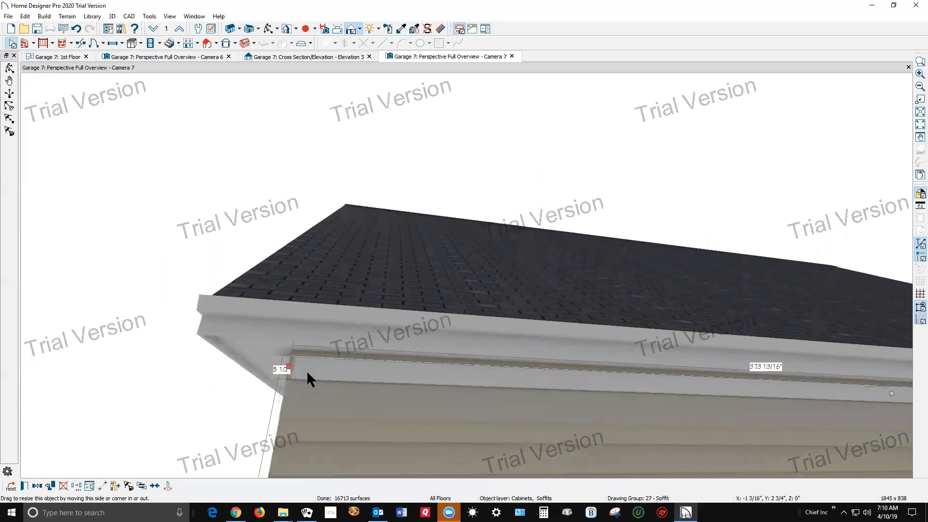
Step: Extend the other end of the rear soffit board to the wall corner farthest from the stairs
scroll(229, 321, down, 3)
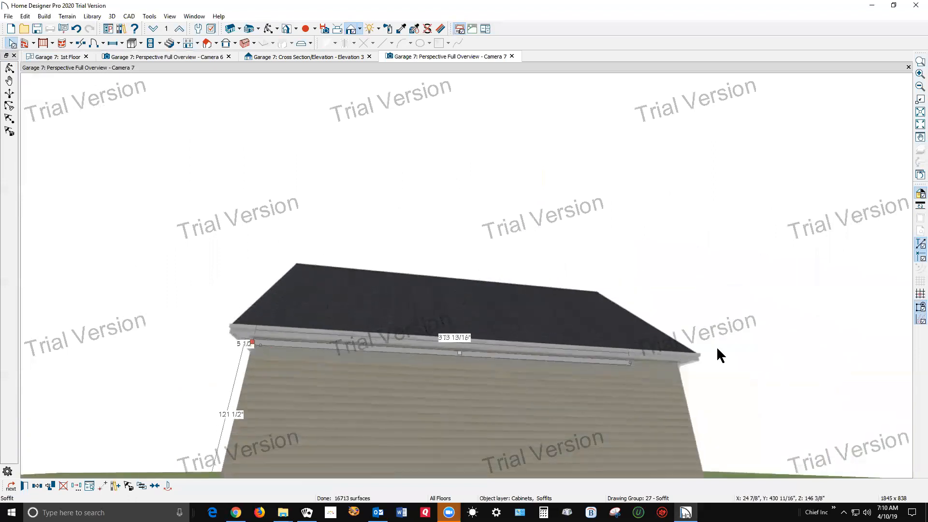
scroll(716, 346, up, 5)
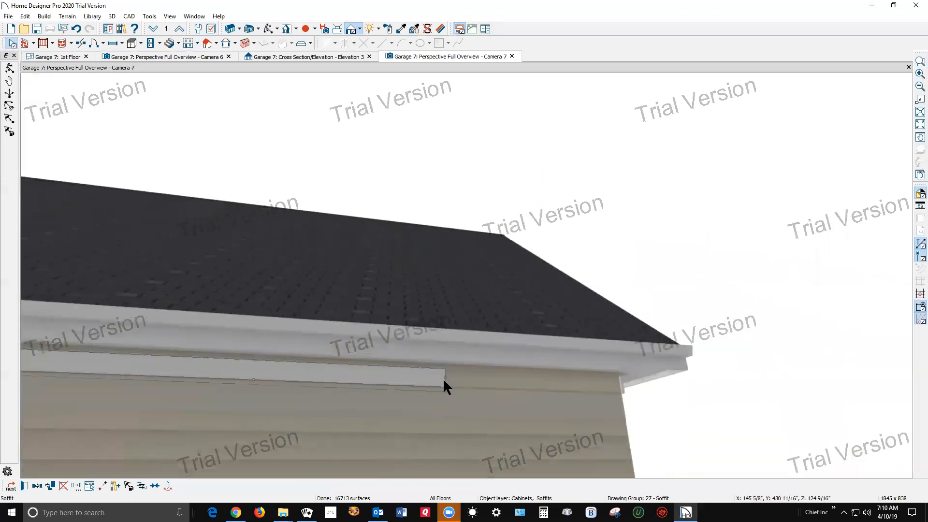
drag(443, 376, 622, 402)
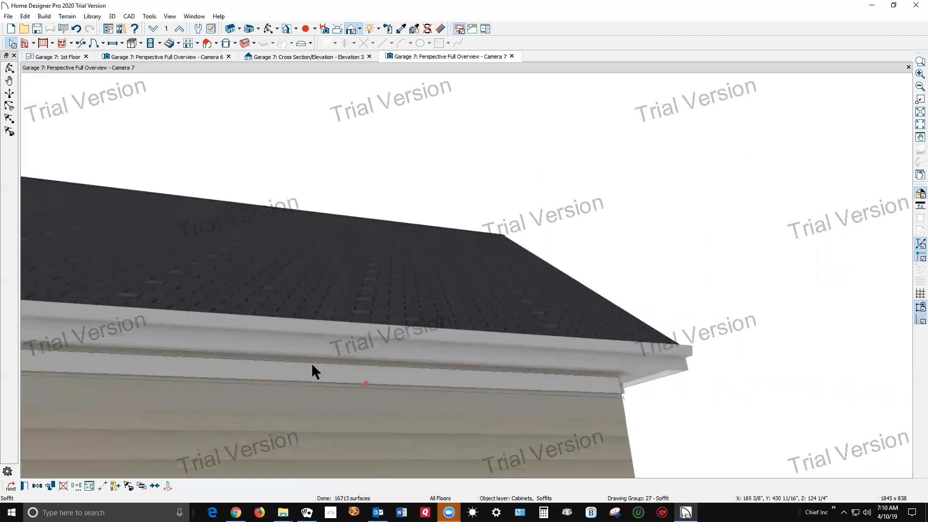
scroll(315, 371, up, 3)
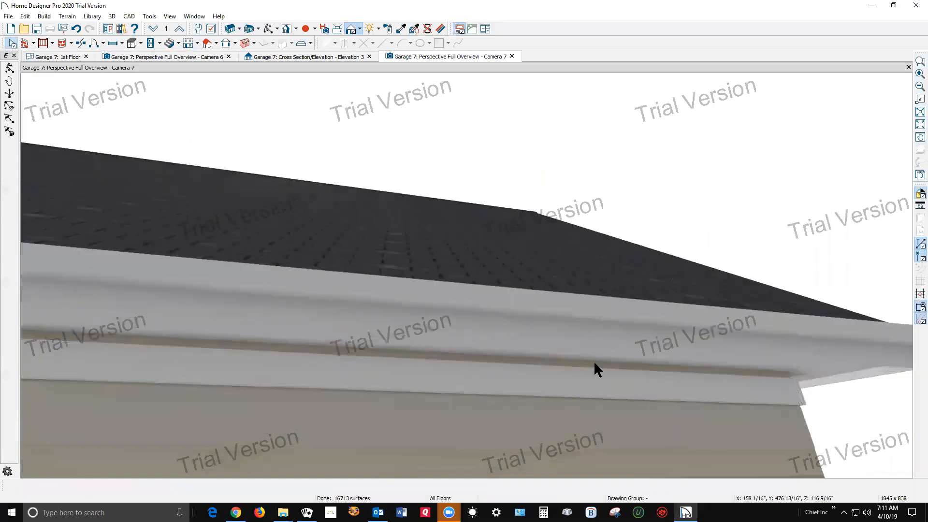
Step: Examine the trim boards along the rear wall and the gable end with two ground-floor windows, and close the perspective view
scroll(288, 326, down, 3)
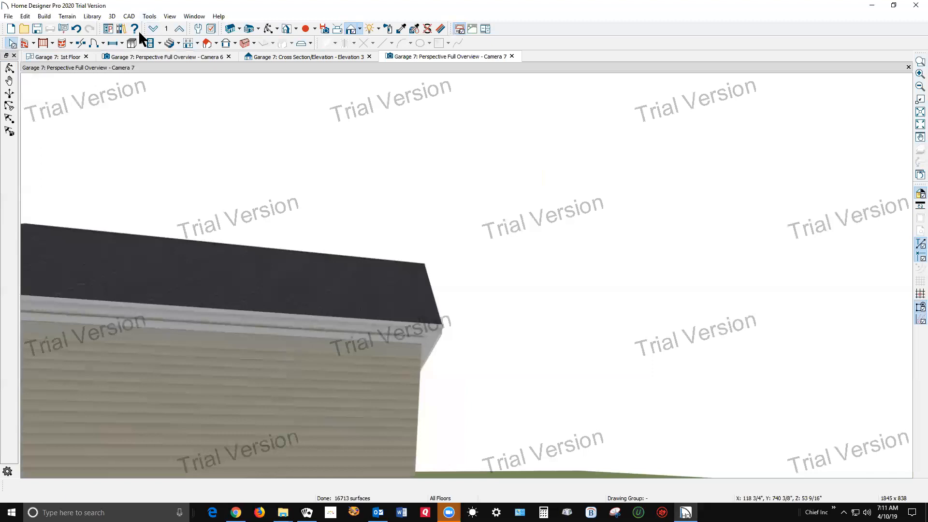
scroll(797, 234, down, 2)
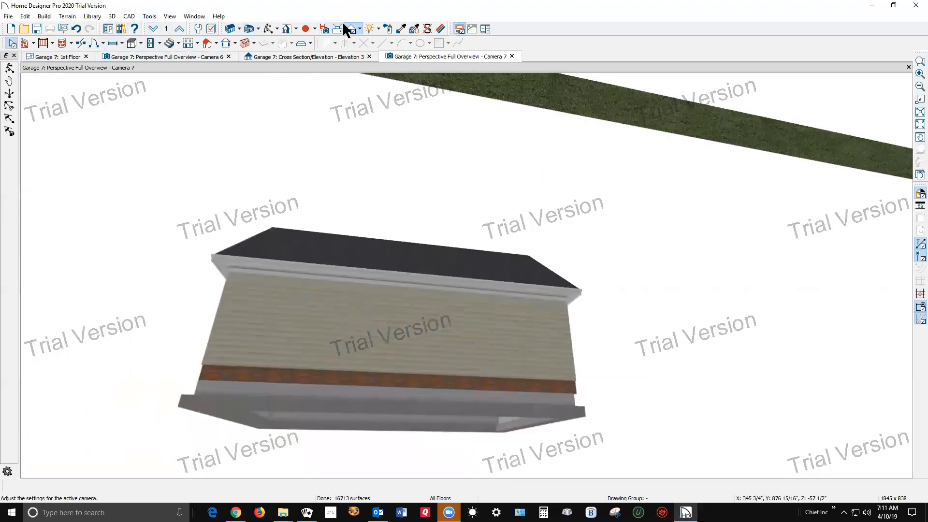
click(268, 29)
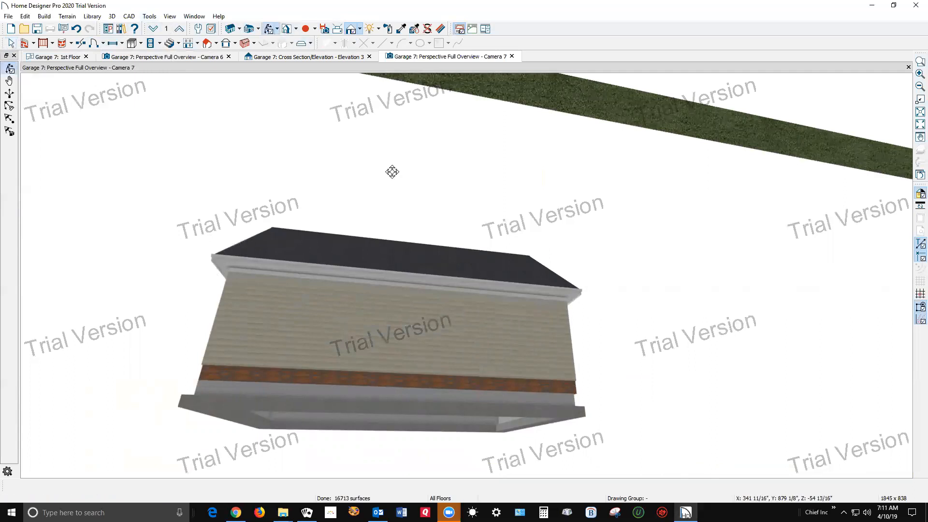
drag(453, 215, 291, 254)
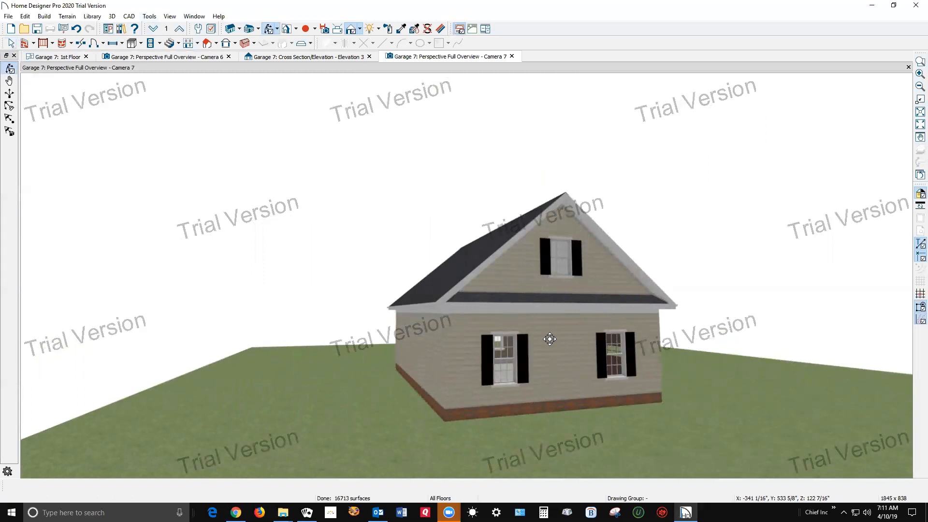
scroll(549, 339, up, 2)
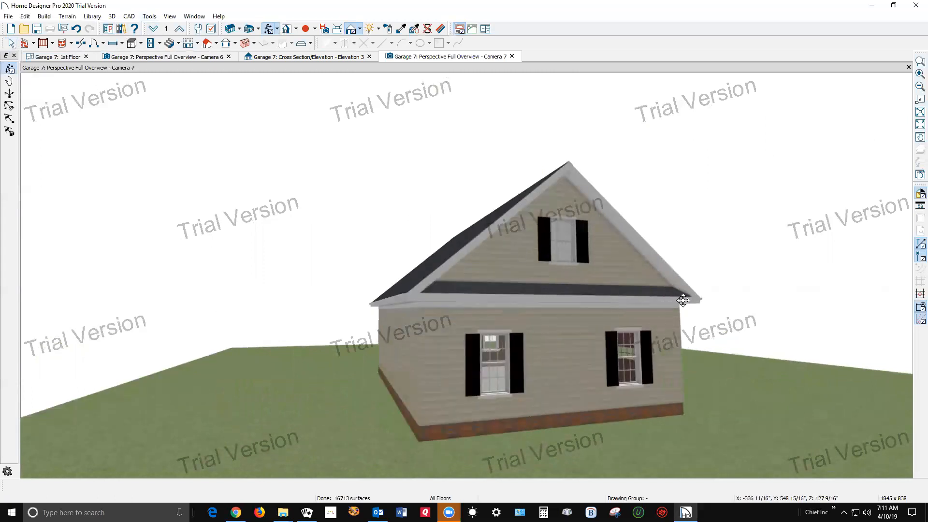
drag(598, 325, 506, 308)
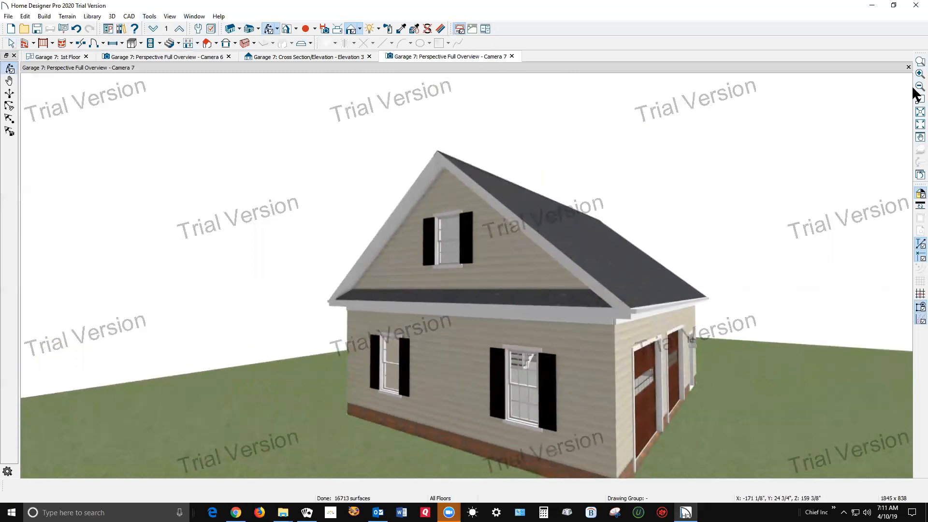
click(908, 66)
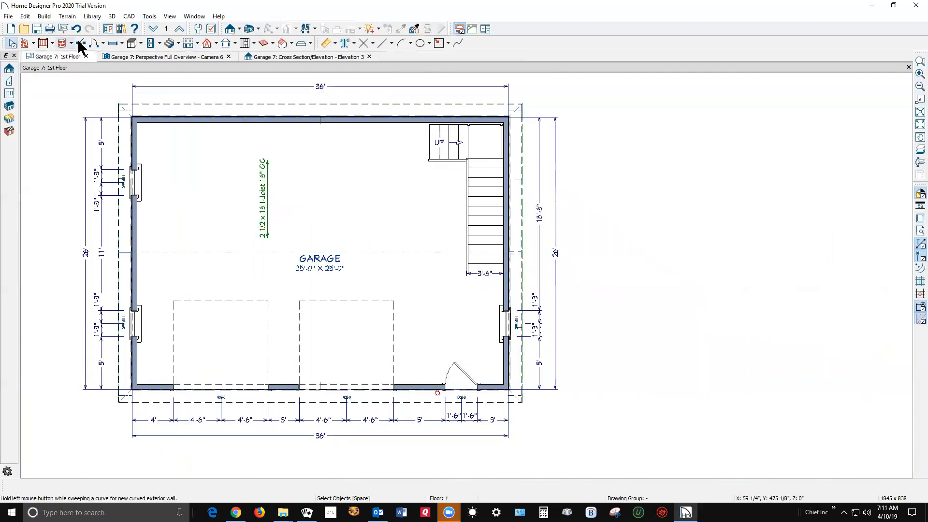
Step: Create a perspective framing overview and examine the wall and eave framing at the stair-side gable end
click(257, 29)
click(262, 73)
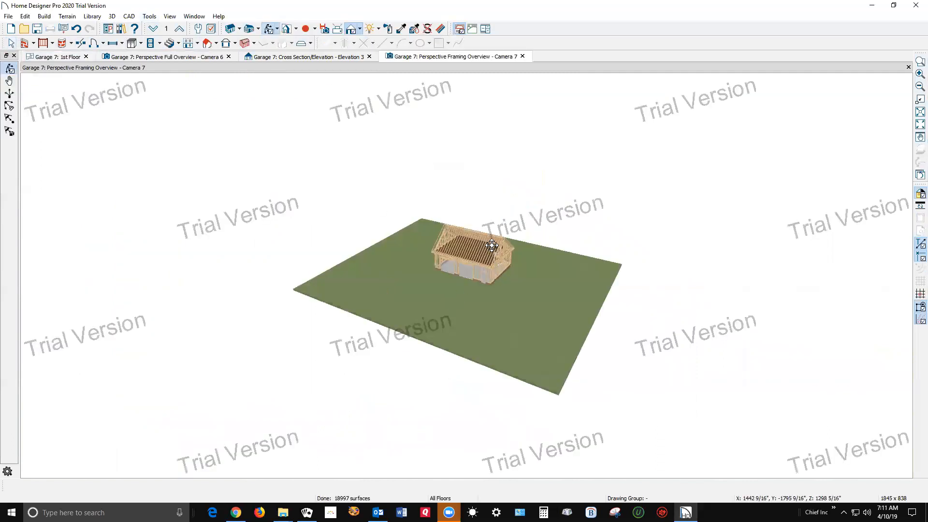
scroll(491, 245, up, 6)
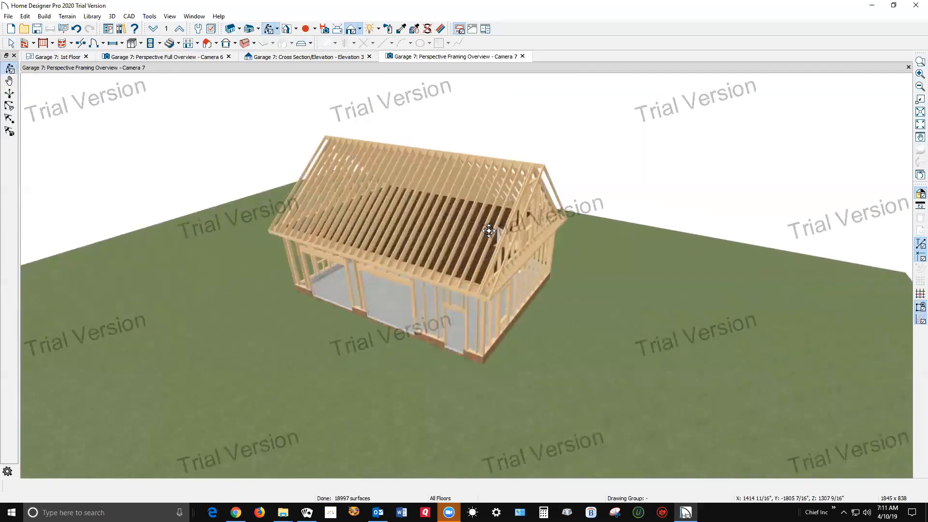
scroll(489, 231, up, 4)
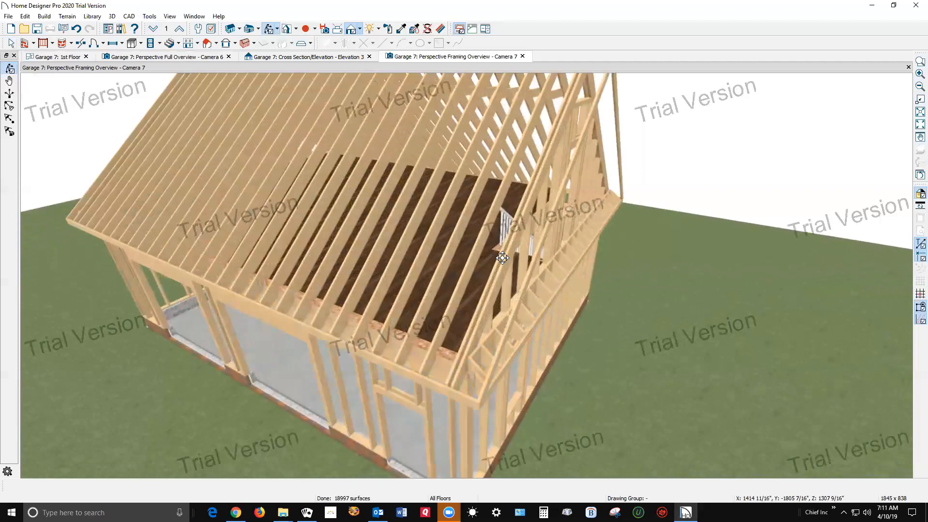
scroll(502, 257, down, 4)
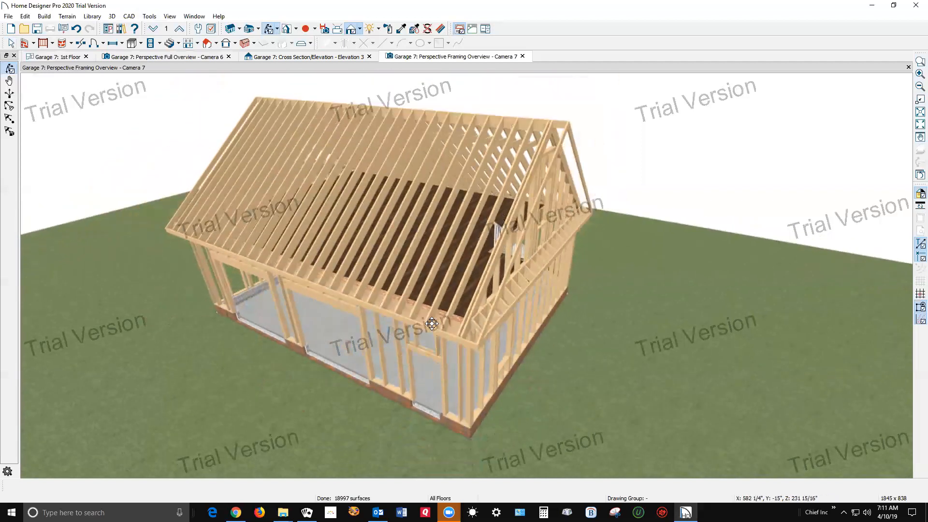
drag(433, 320, 292, 269)
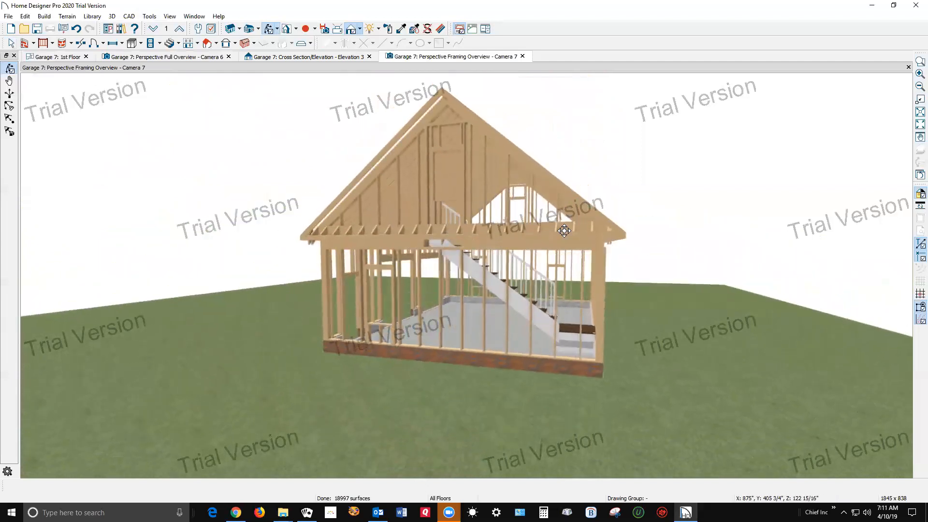
scroll(568, 237, up, 5)
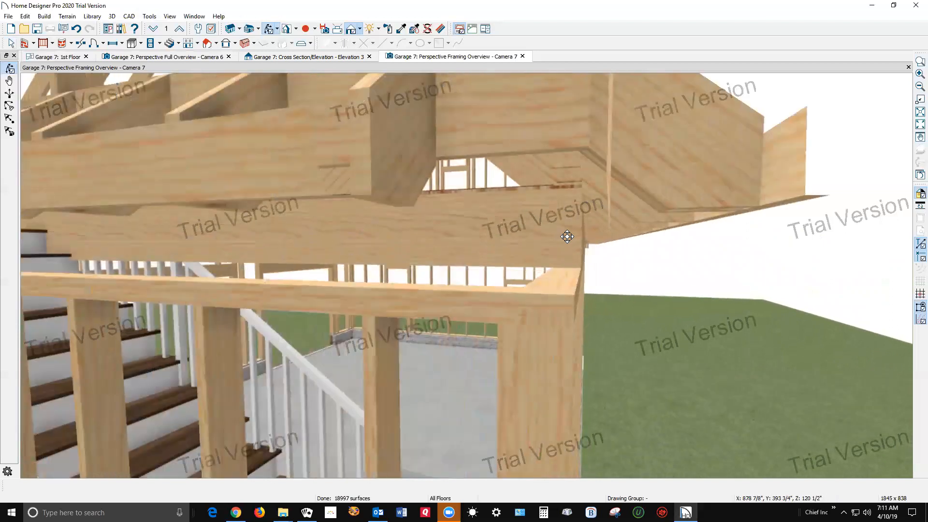
Step: Examine the wall, floor and eave framing from the stair-side gable around to the garage-door front and opposite gable corner
scroll(567, 236, down, 3)
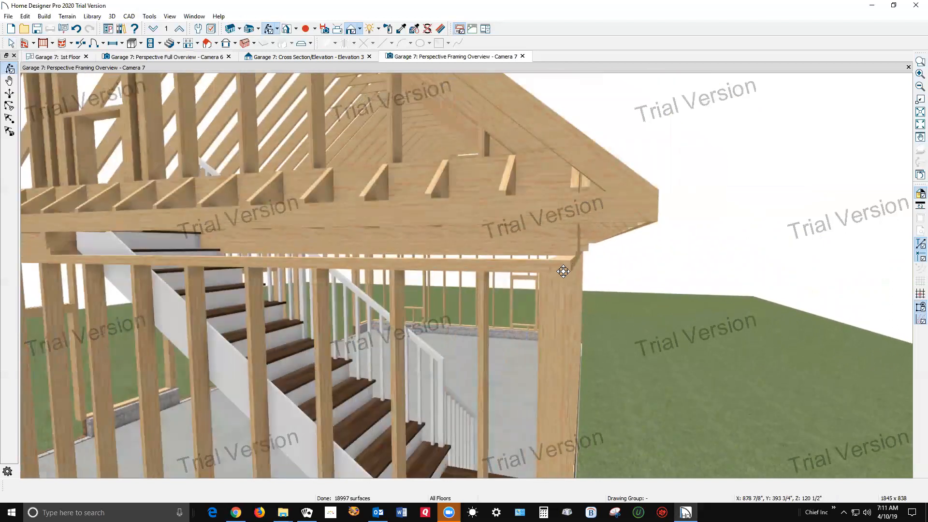
scroll(564, 266, up, 1)
scroll(568, 265, up, 3)
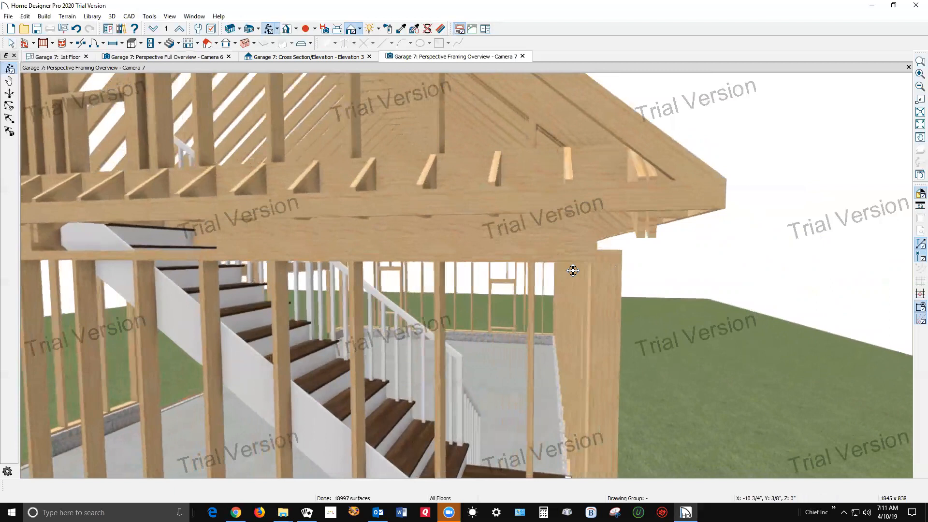
scroll(575, 271, up, 3)
scroll(614, 274, up, 5)
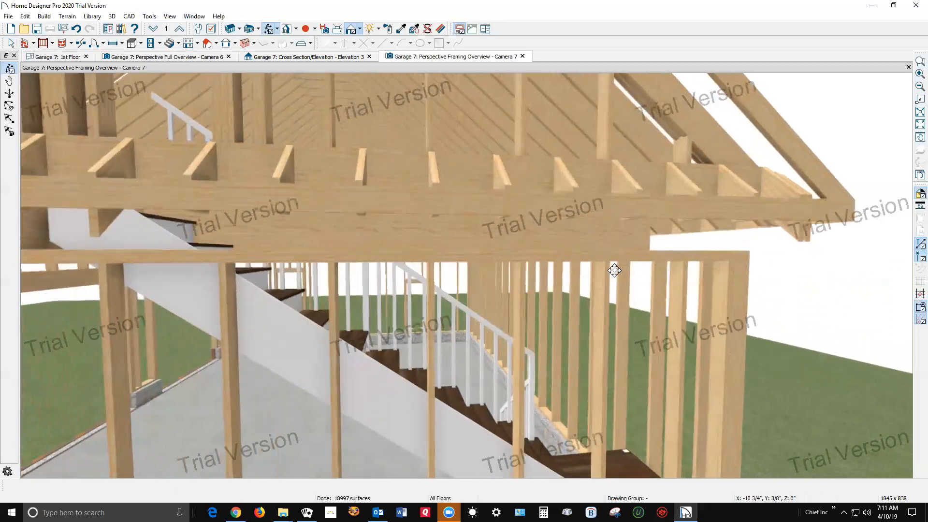
scroll(709, 268, down, 8)
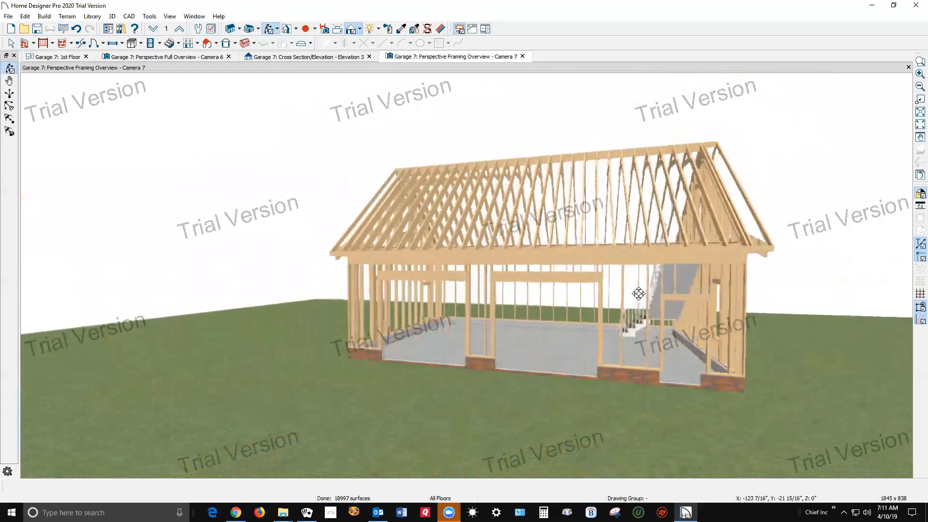
drag(638, 294, 700, 291)
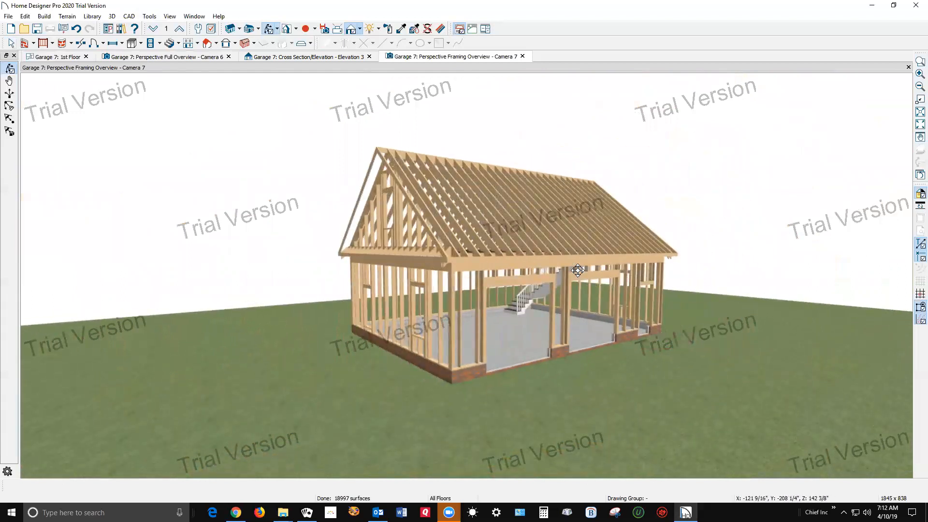
scroll(377, 261, up, 5)
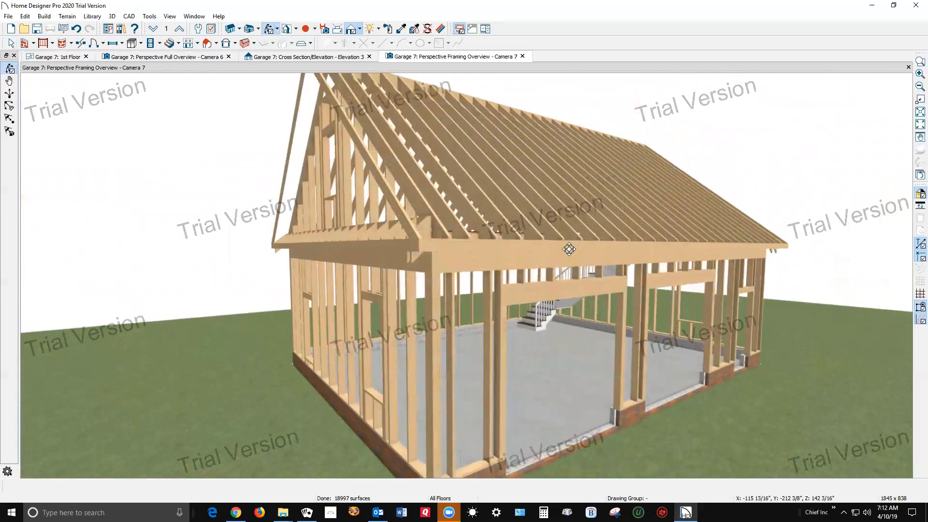
scroll(517, 239, up, 5)
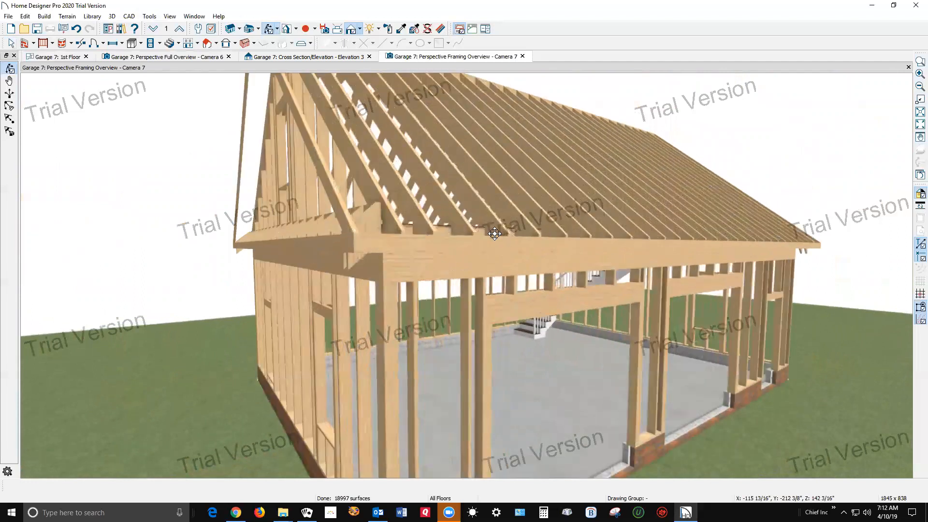
Step: Inspect the rafter pieces at the front eave corner of the gable end farthest from the stairs
key(space)
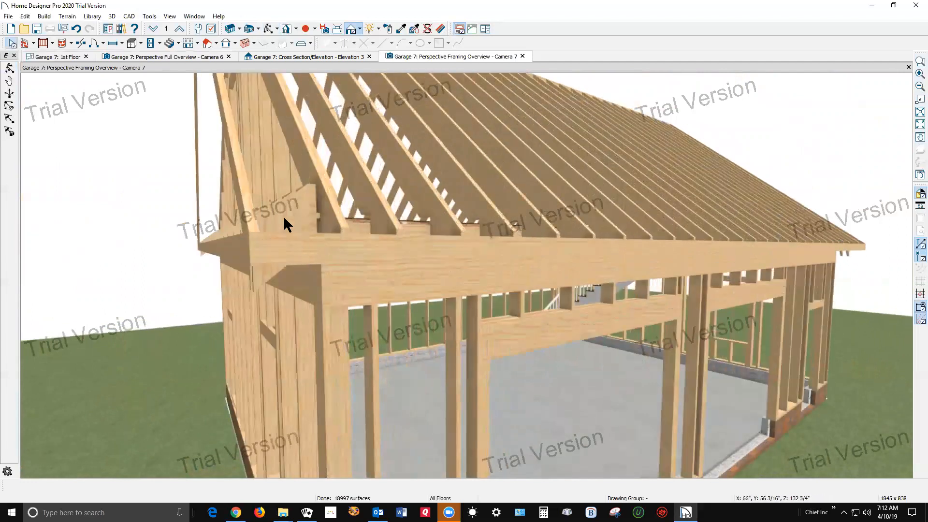
click(267, 279)
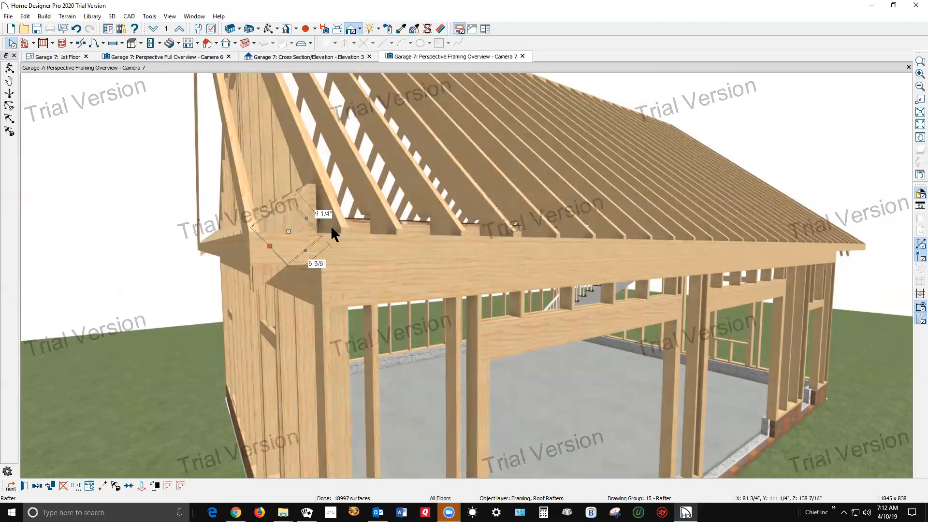
scroll(332, 227, down, 1)
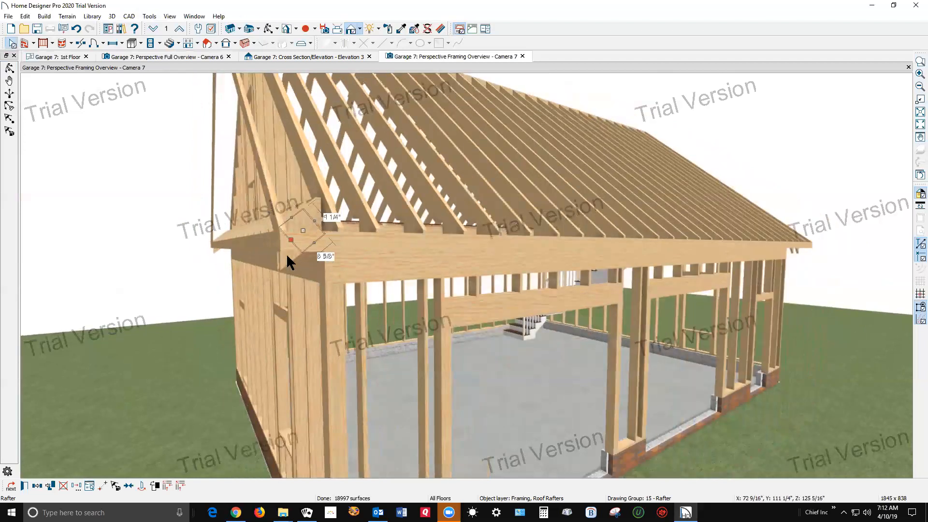
key(Escape)
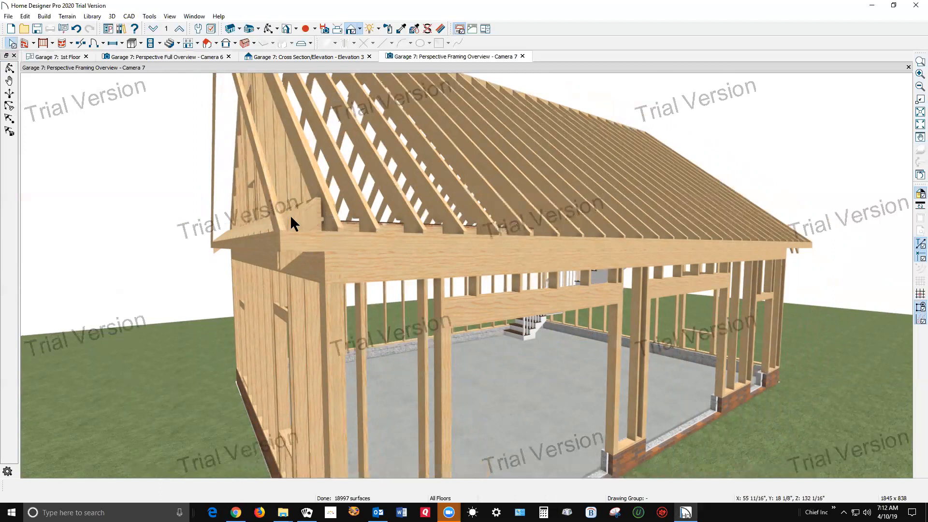
click(301, 218)
key(Escape)
click(304, 236)
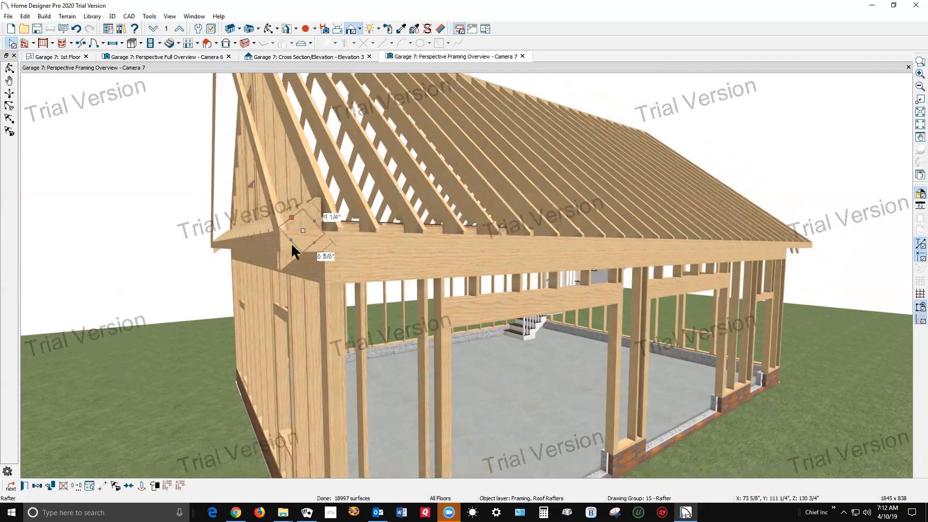
key(Escape)
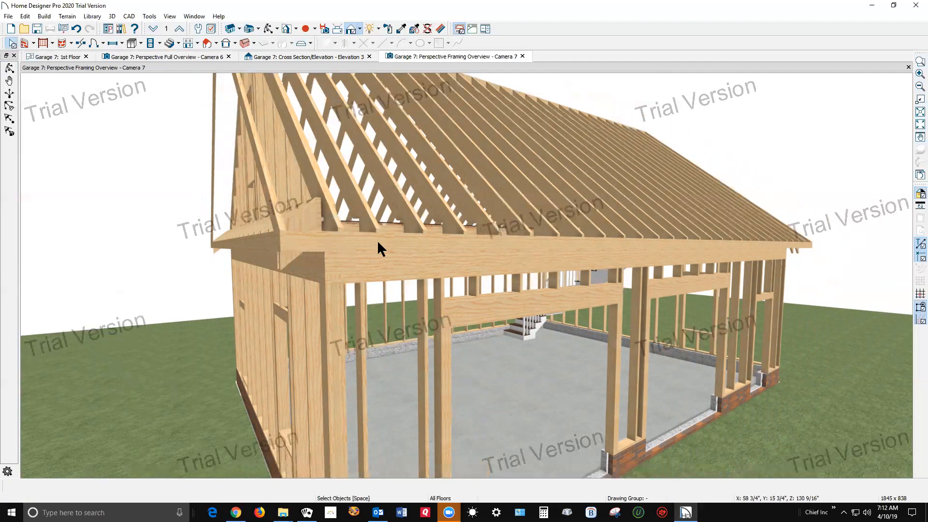
scroll(435, 232, down, 5)
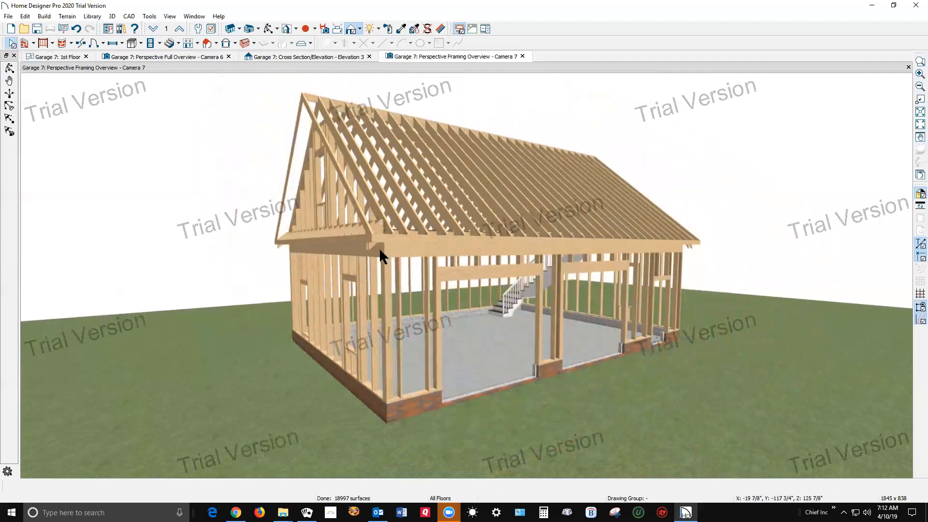
Step: Close the framing view and create a perspective full overview of the garage
click(909, 67)
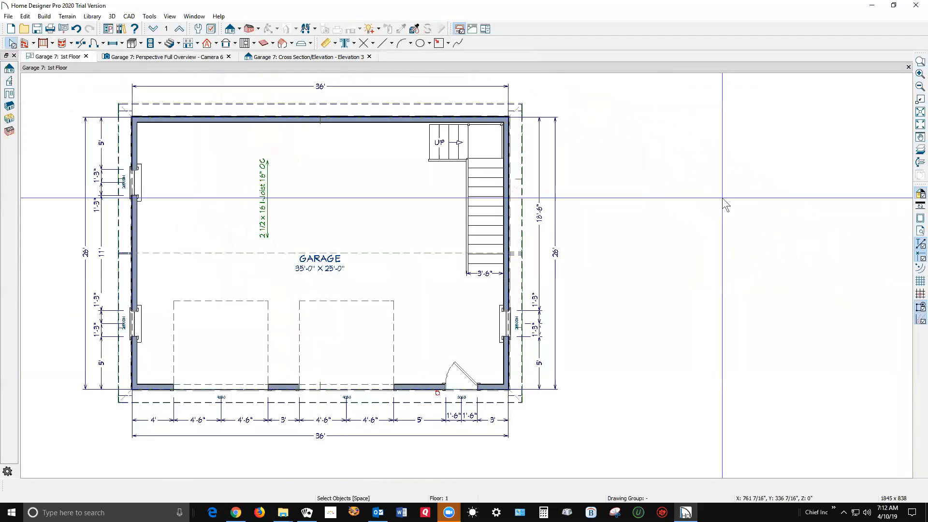
click(230, 29)
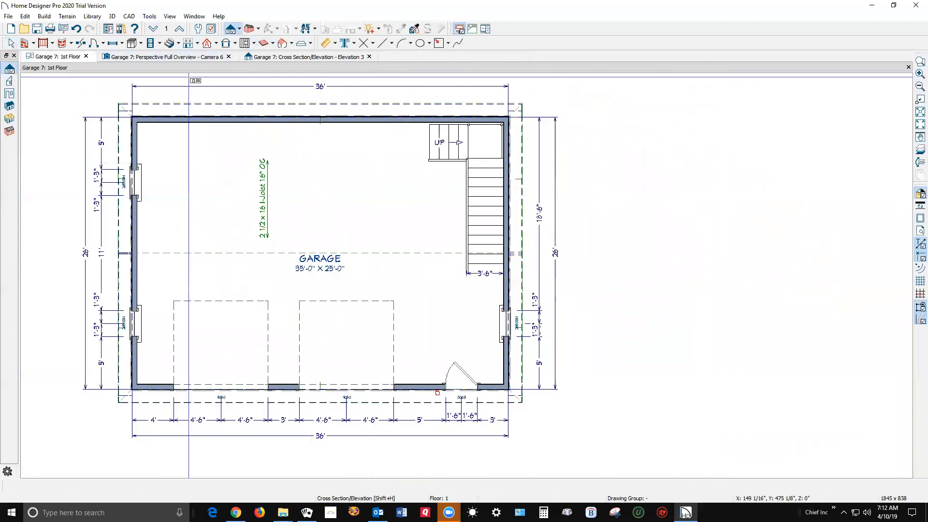
click(258, 29)
click(276, 70)
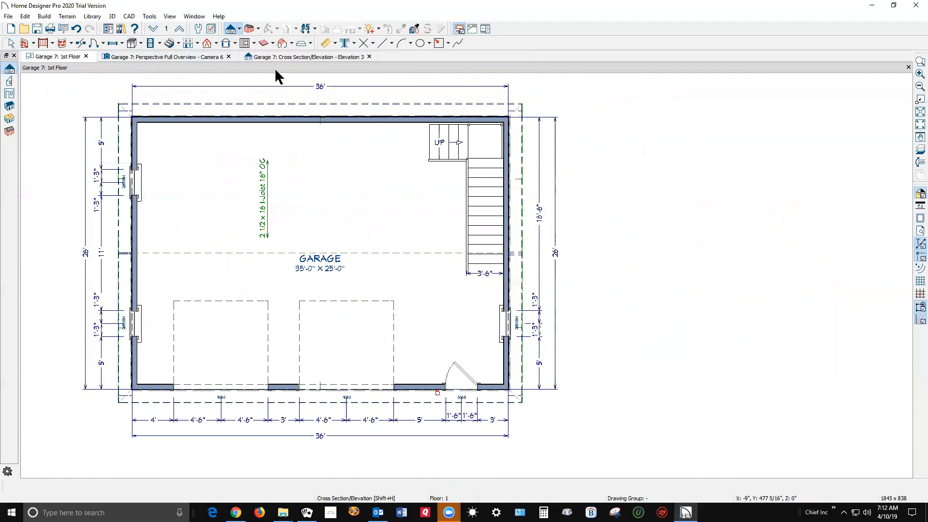
scroll(494, 267, up, 5)
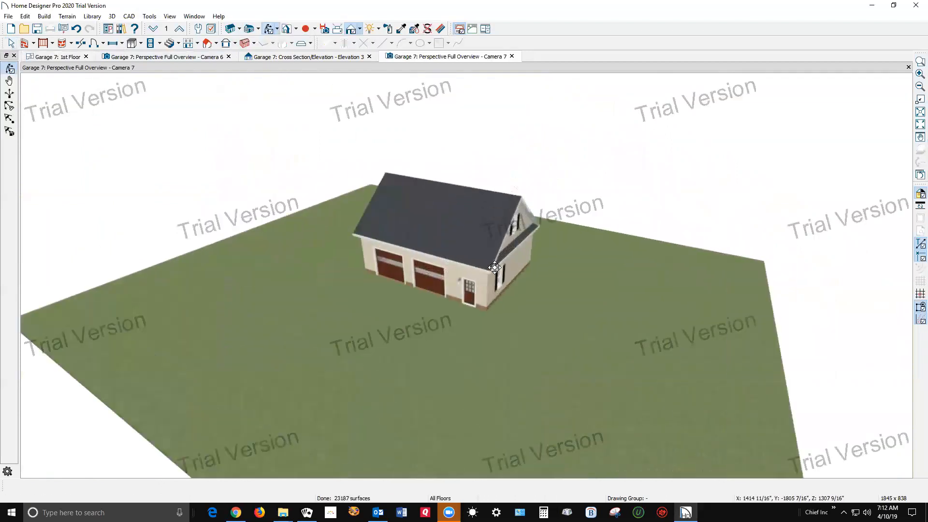
scroll(494, 268, up, 3)
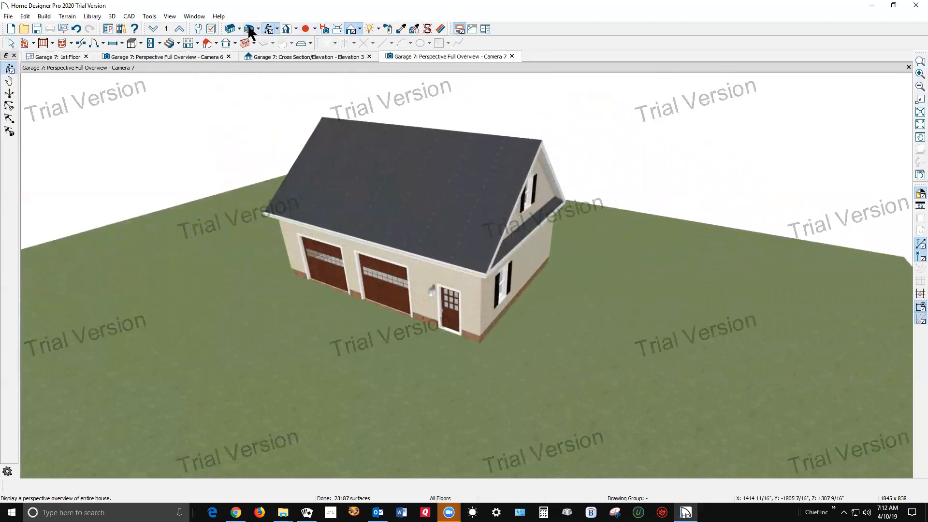
Step: Turn on display of the Framing, Wall and Framing, Roof Rafters layers for the camera view
click(212, 29)
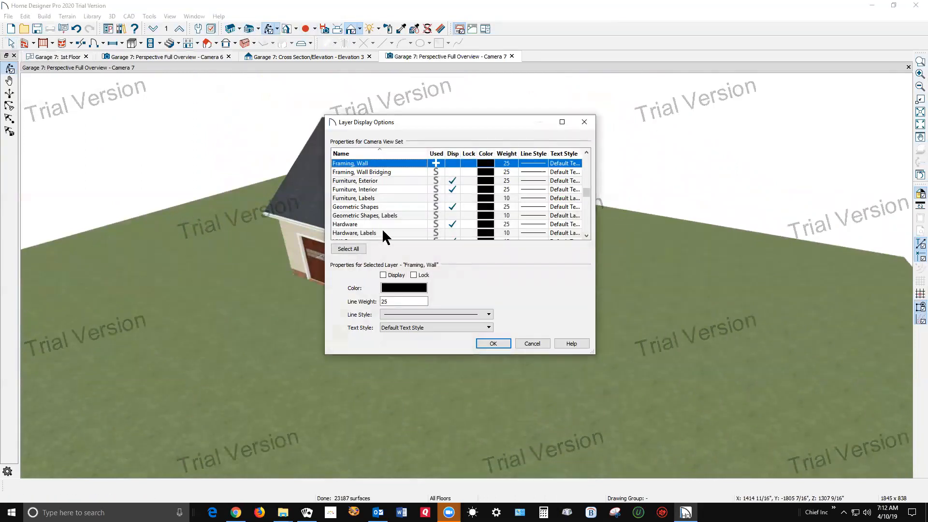
key(Down)
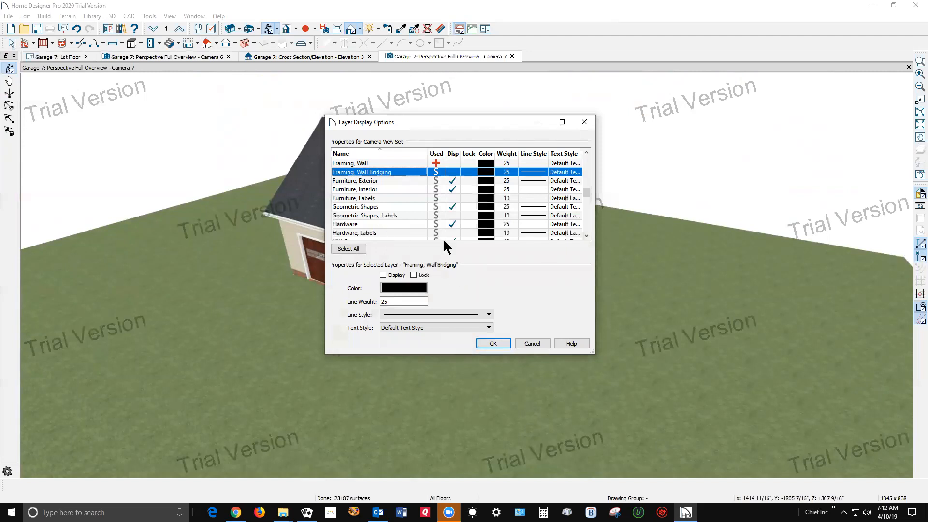
click(452, 164)
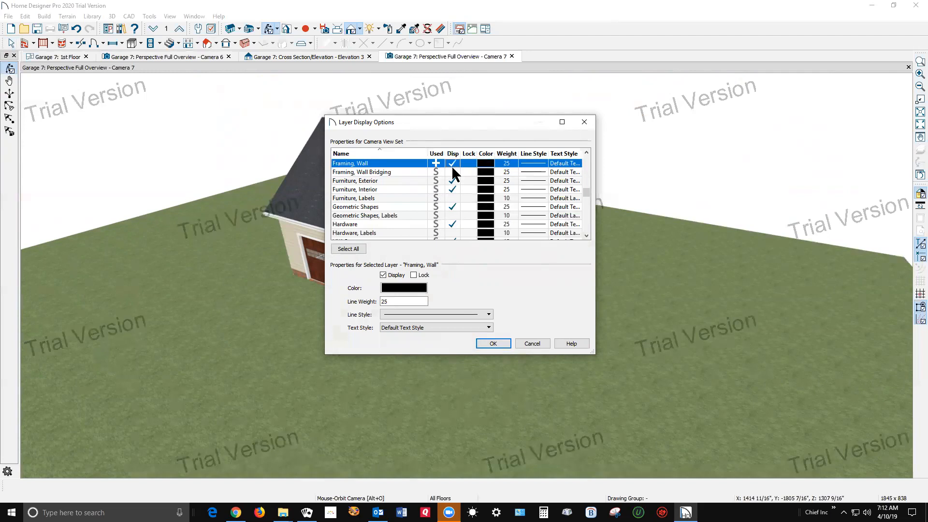
scroll(452, 166, up, 5)
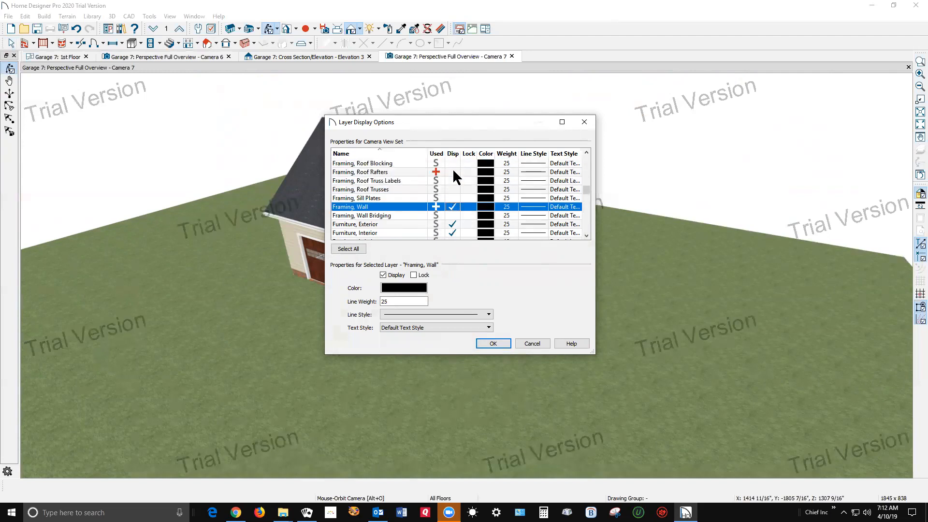
click(452, 169)
Step: Turn on display of the Framing, Rim Joists, Framing, Headers and Framing, Floor Joists layers, and apply the layer settings
scroll(460, 177, up, 5)
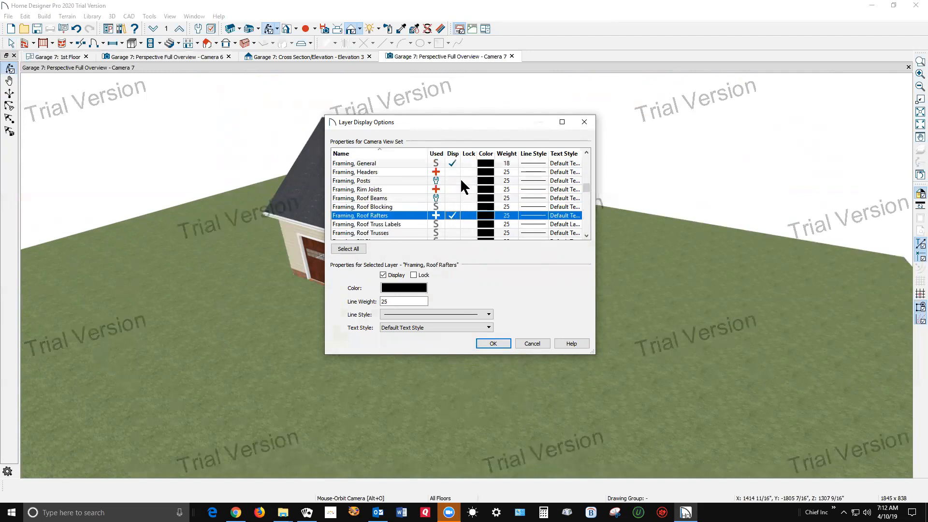
click(452, 189)
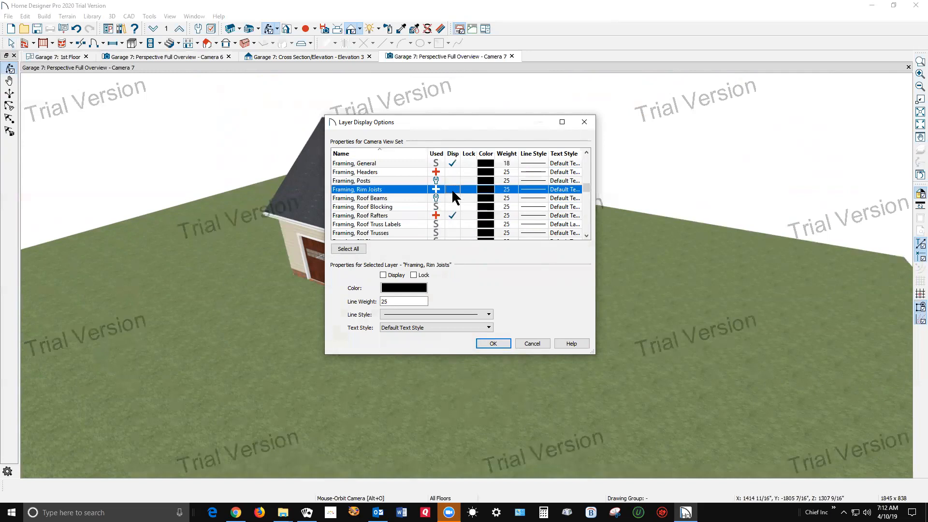
click(451, 172)
scroll(452, 164, up, 4)
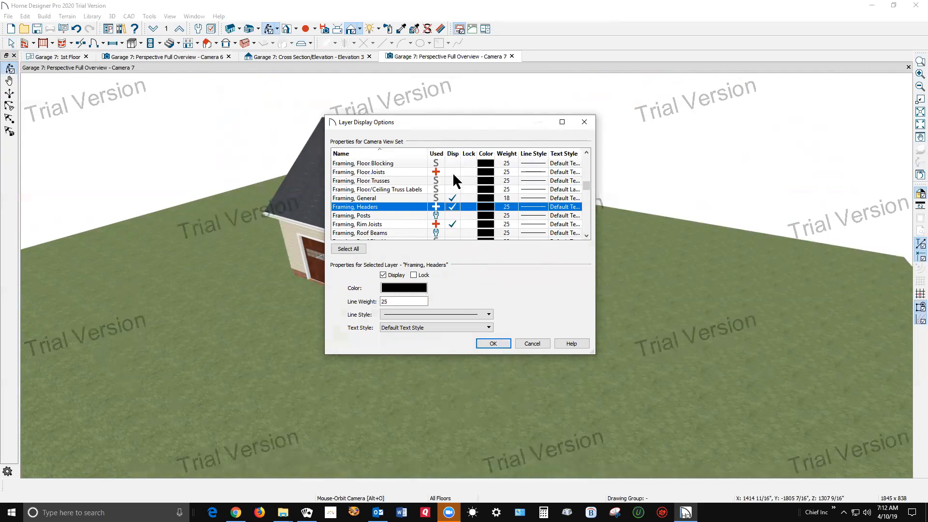
click(452, 172)
scroll(453, 175, up, 3)
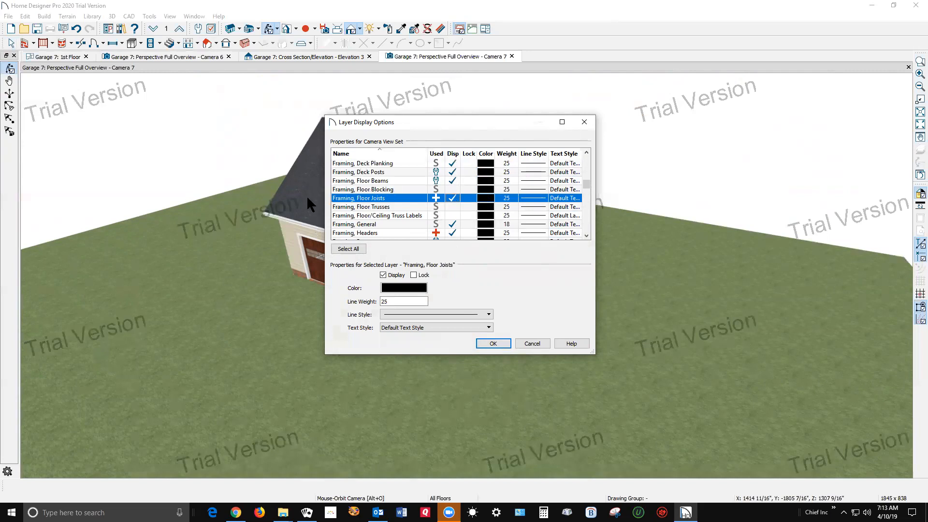
scroll(449, 218, up, 2)
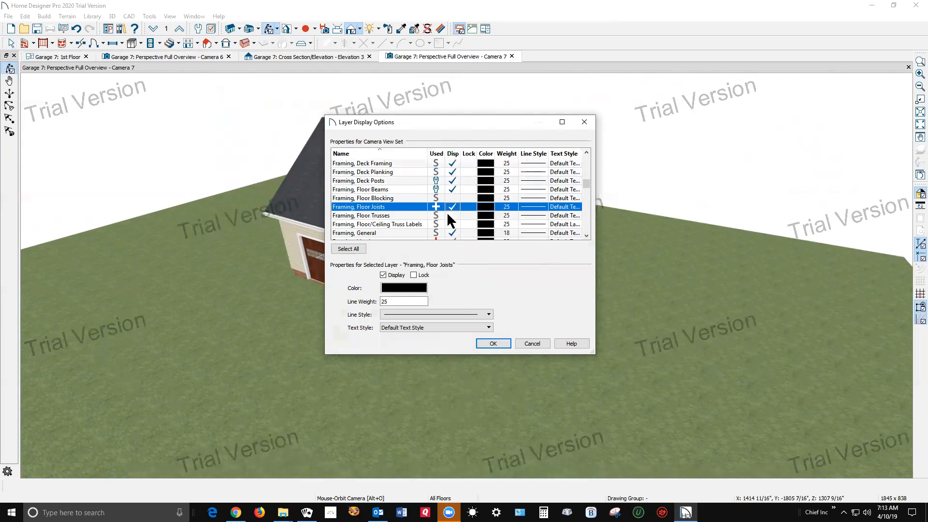
click(499, 342)
Step: Examine the eave return and the soffit board beneath it at the corner beside the entry door
drag(482, 288, 469, 230)
scroll(470, 212, up, 4)
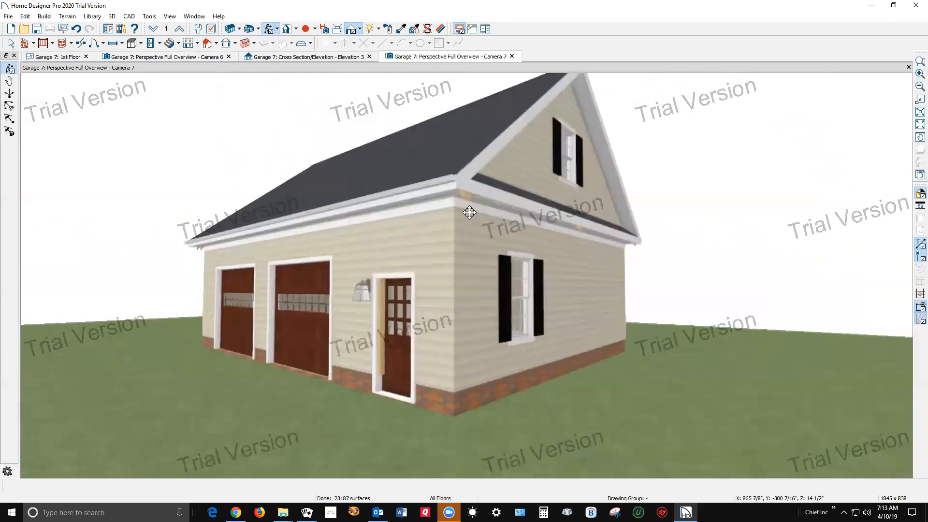
scroll(469, 213, up, 3)
key(space)
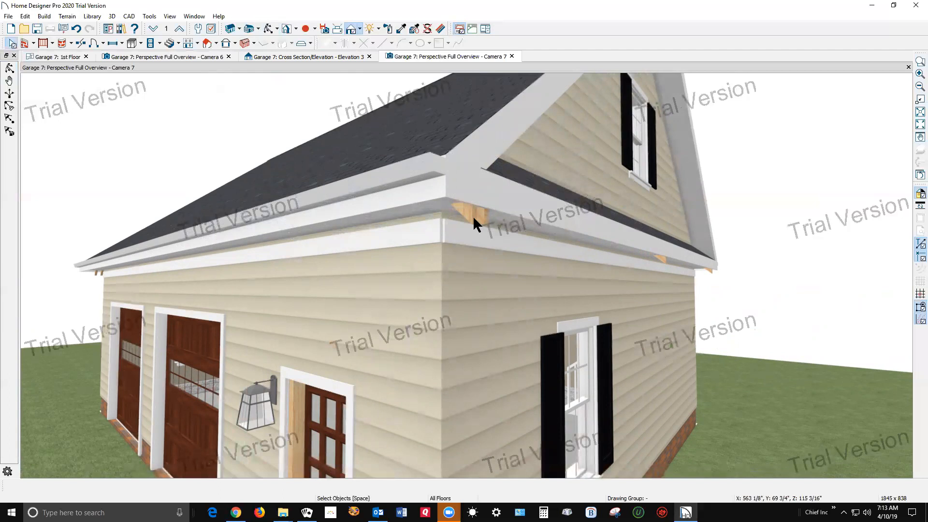
click(457, 233)
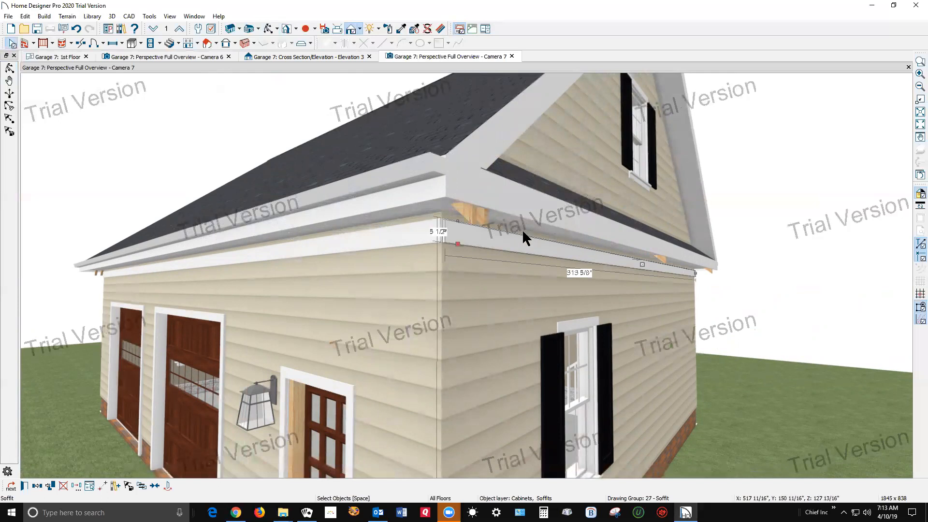
key(Escape)
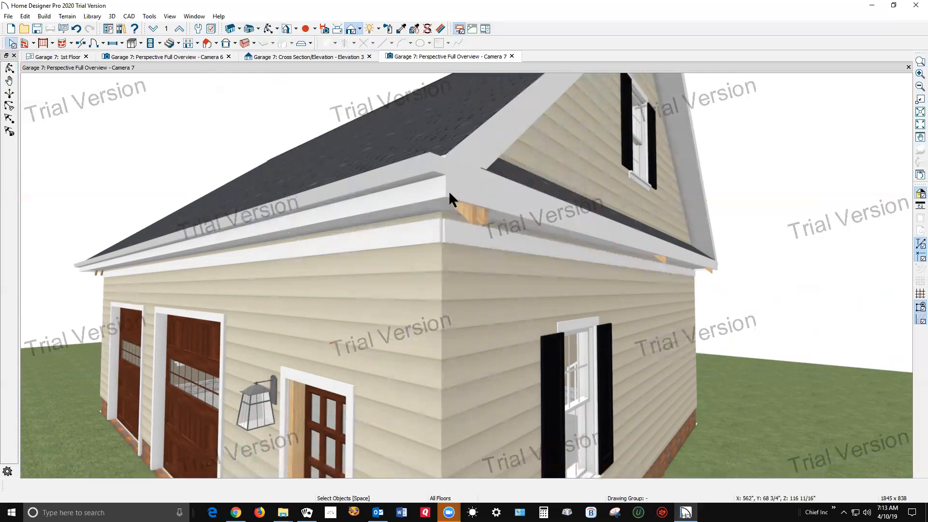
Step: Review the boxed eave options of the roof plane above the garage doors and accept them, turning Auto Rebuild Roofs off
click(448, 127)
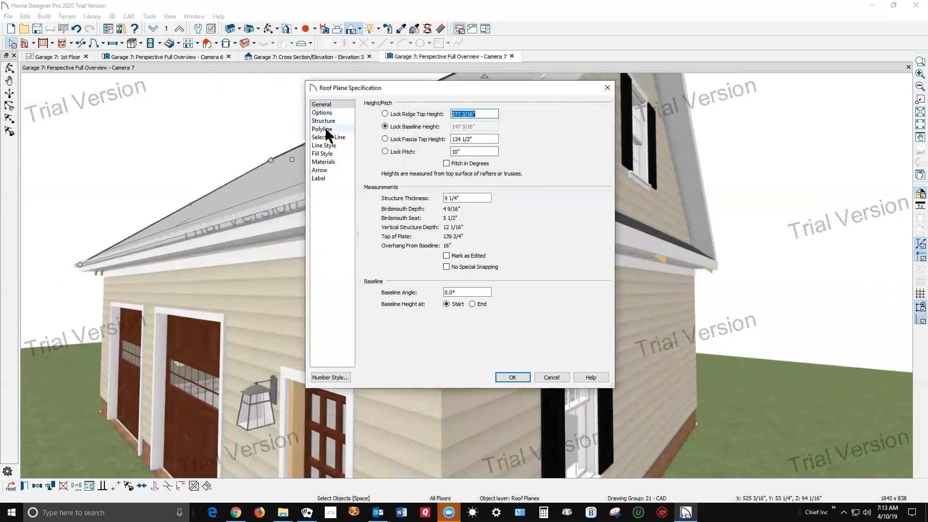
click(322, 112)
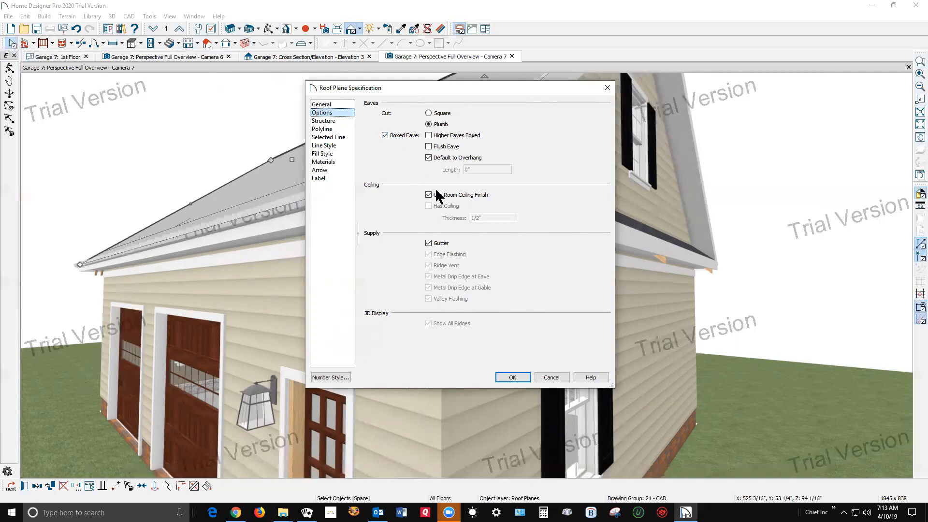
click(511, 377)
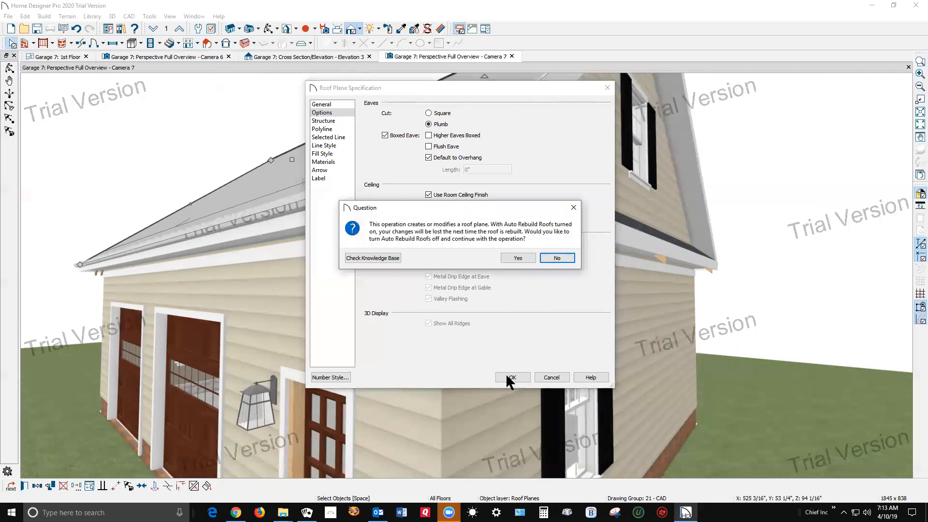
click(511, 258)
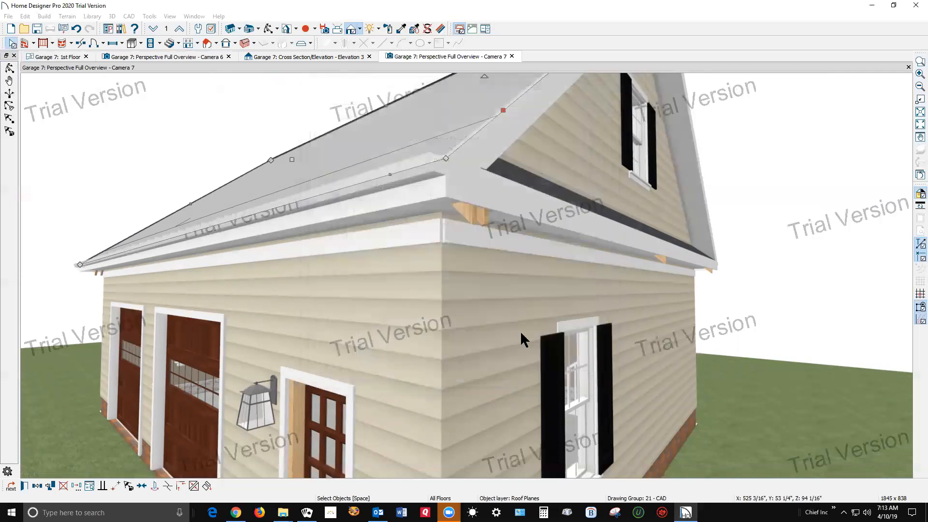
key(Escape)
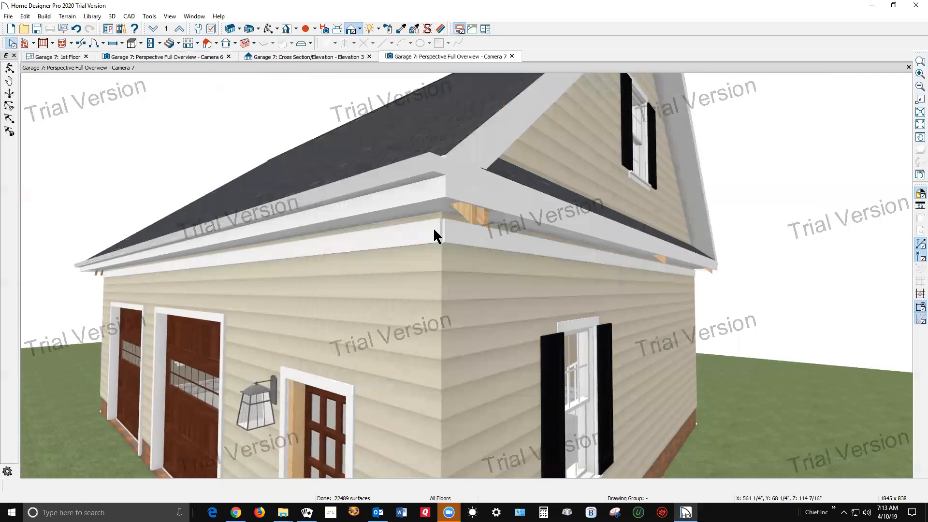
Step: Raise the two frieze boards that meet at the corner beside the entry door together, closer to the underside of the eaves
click(440, 234)
shift+click(451, 234)
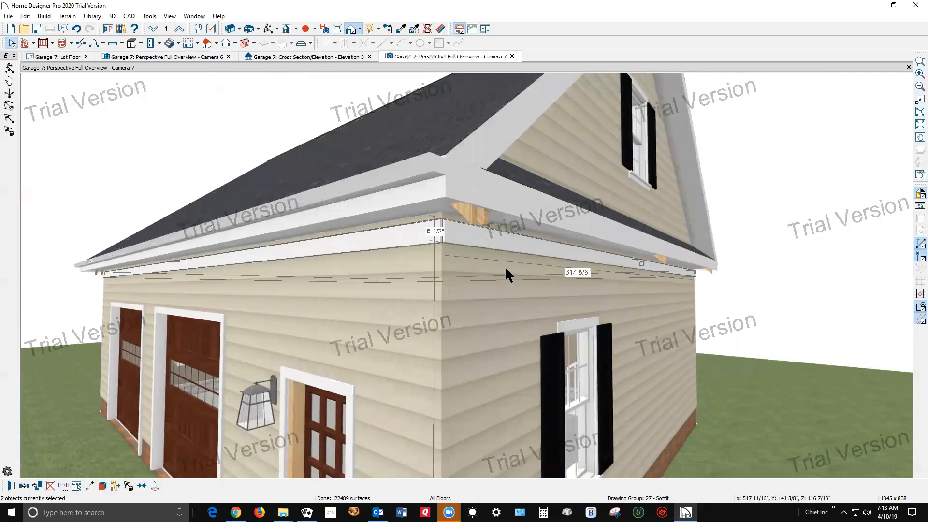
key(Up)
key(Escape)
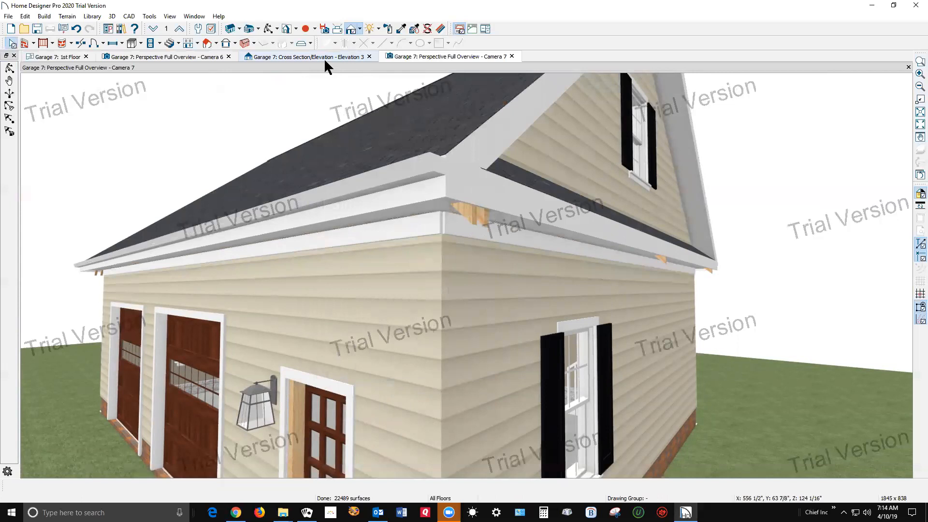
scroll(355, 176, down, 2)
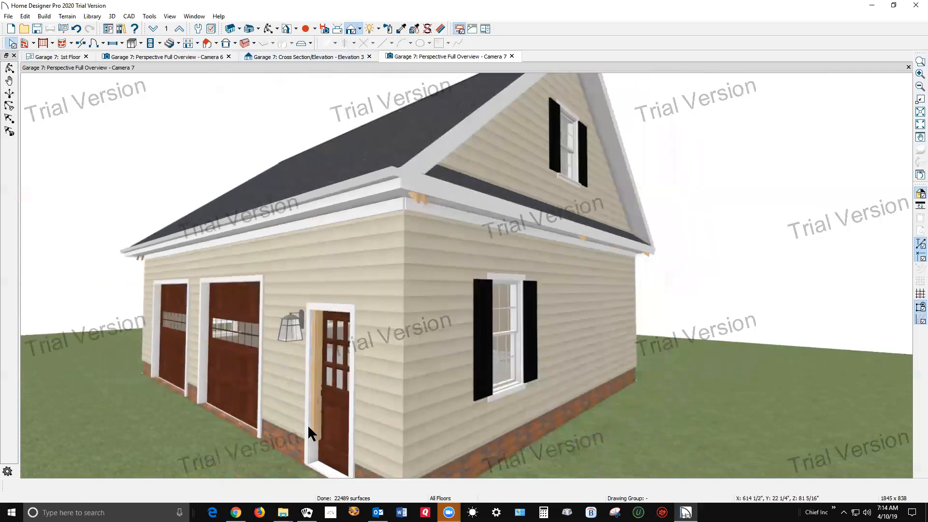
scroll(305, 423, up, 3)
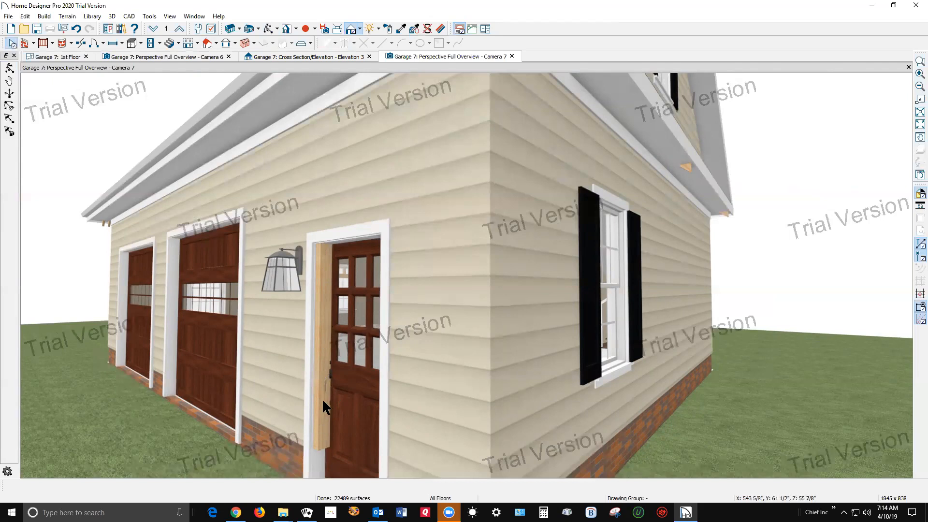
scroll(325, 273, down, 5)
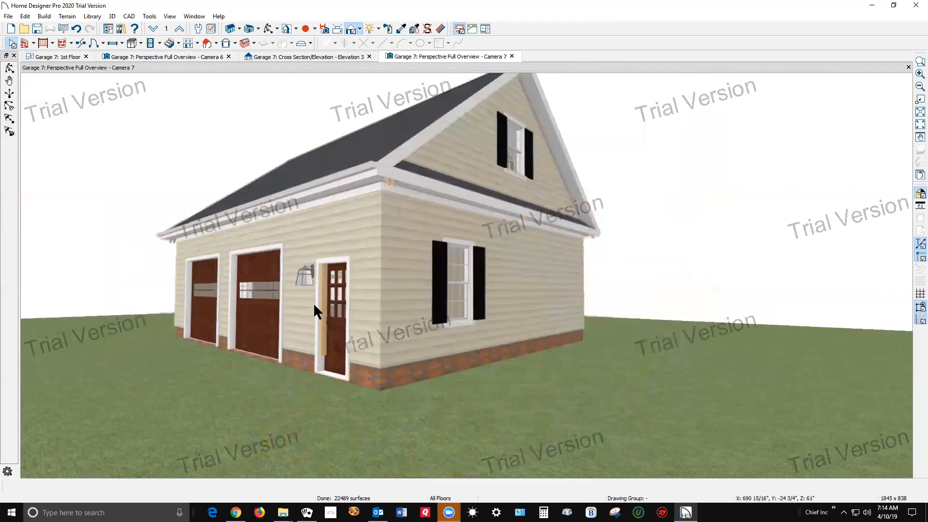